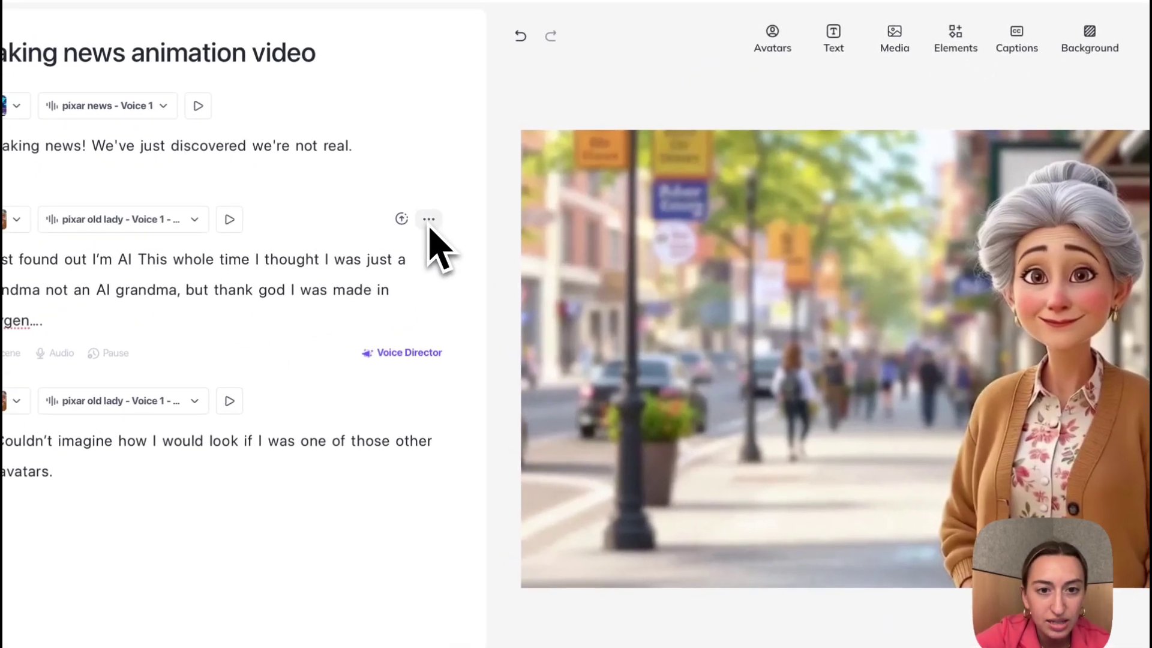
- Record an 11-second Voice Mirroring take of scene 2's grandma line
click(415, 220)
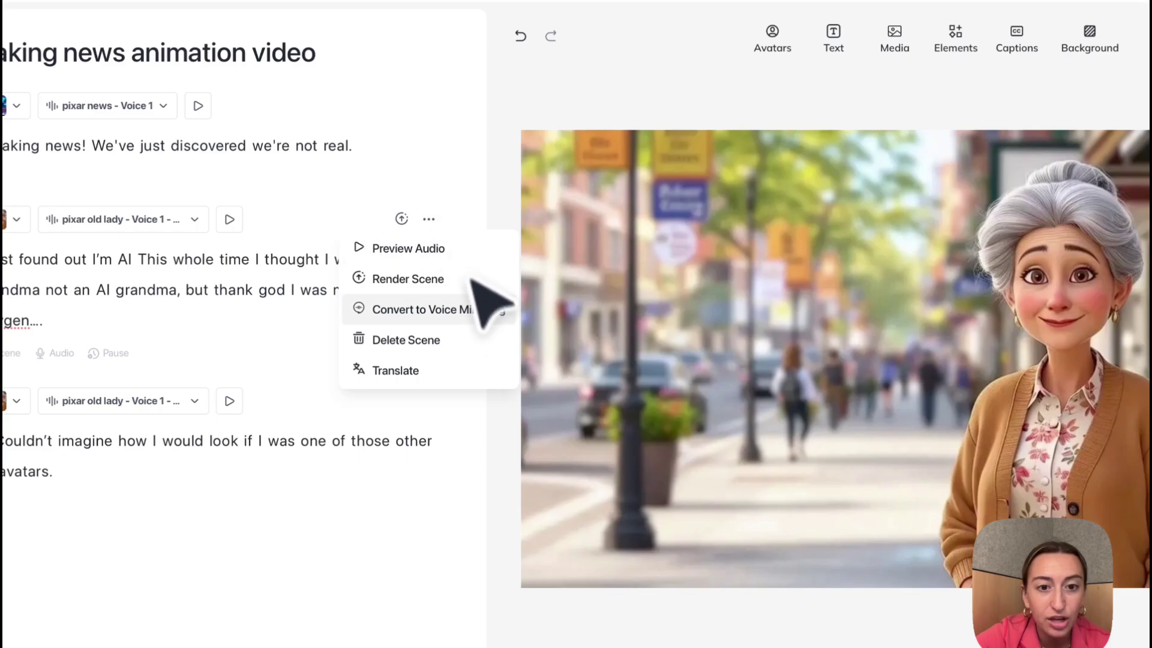
click(438, 310)
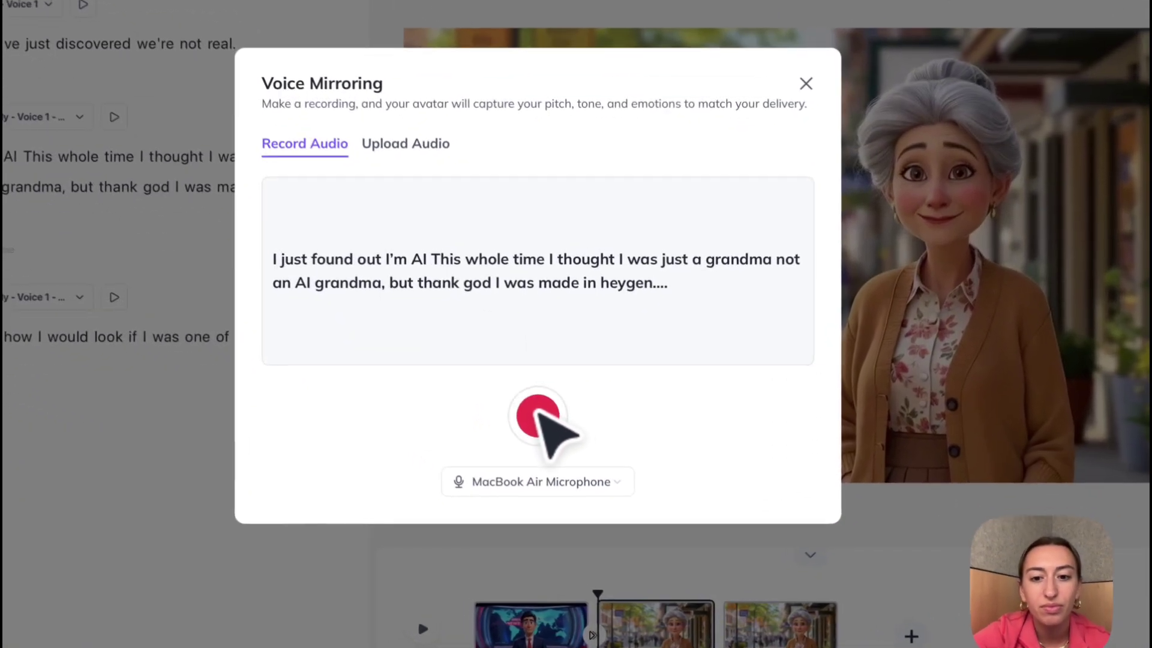
click(575, 460)
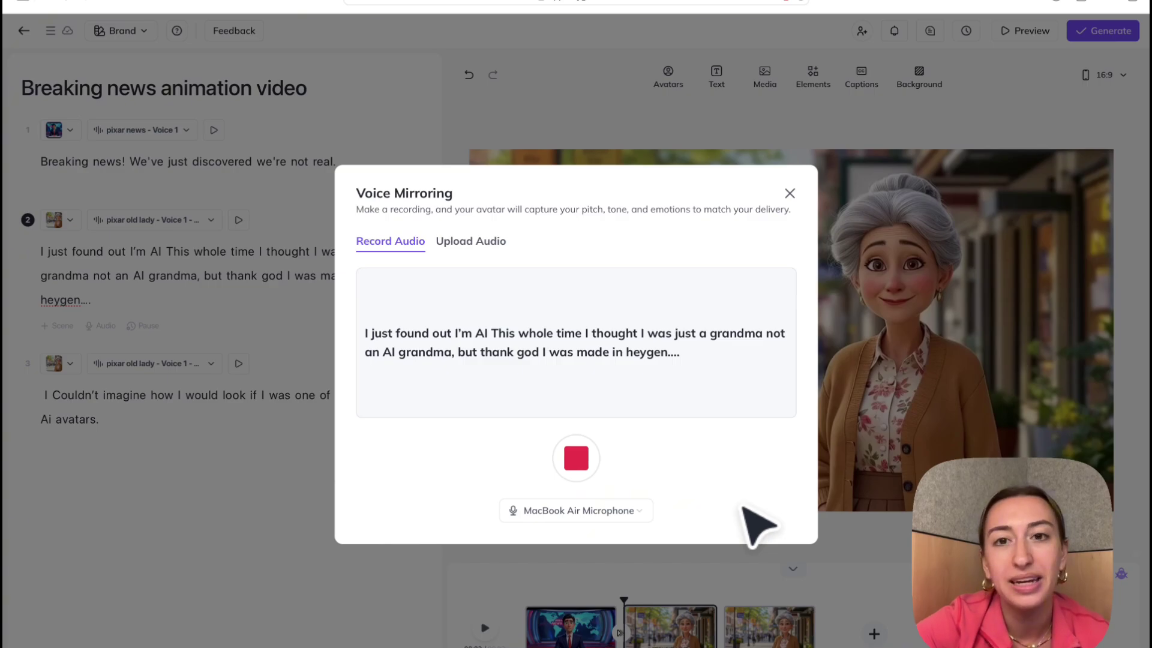
click(577, 460)
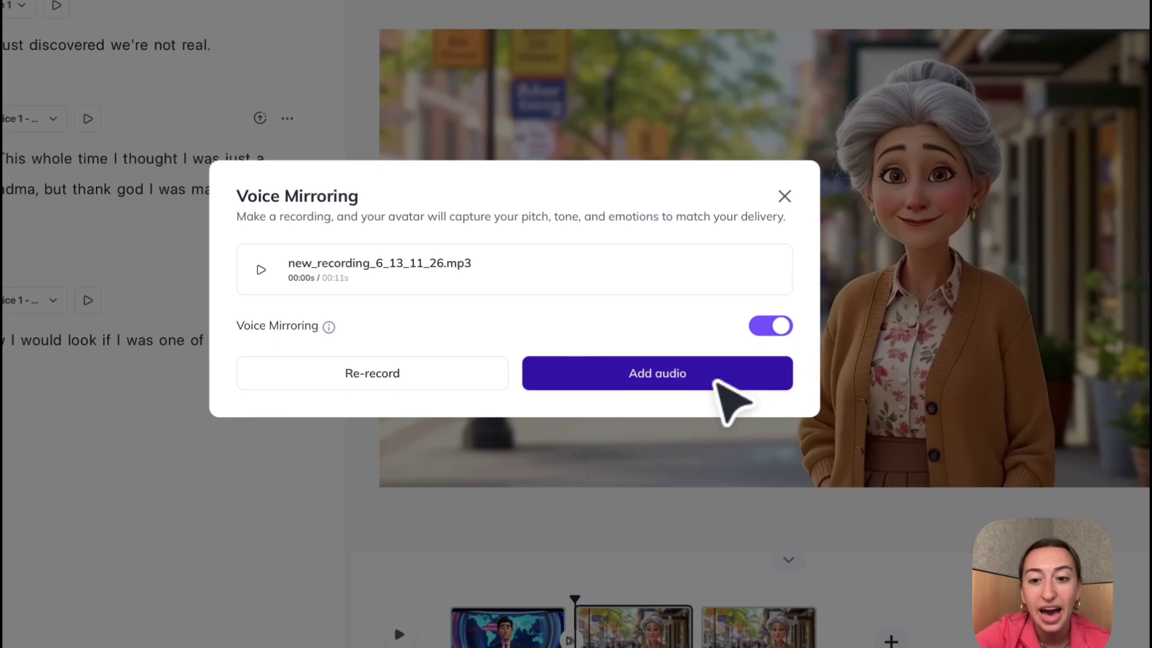
- Attach the recorded take to scene 2 and play it back
click(720, 372)
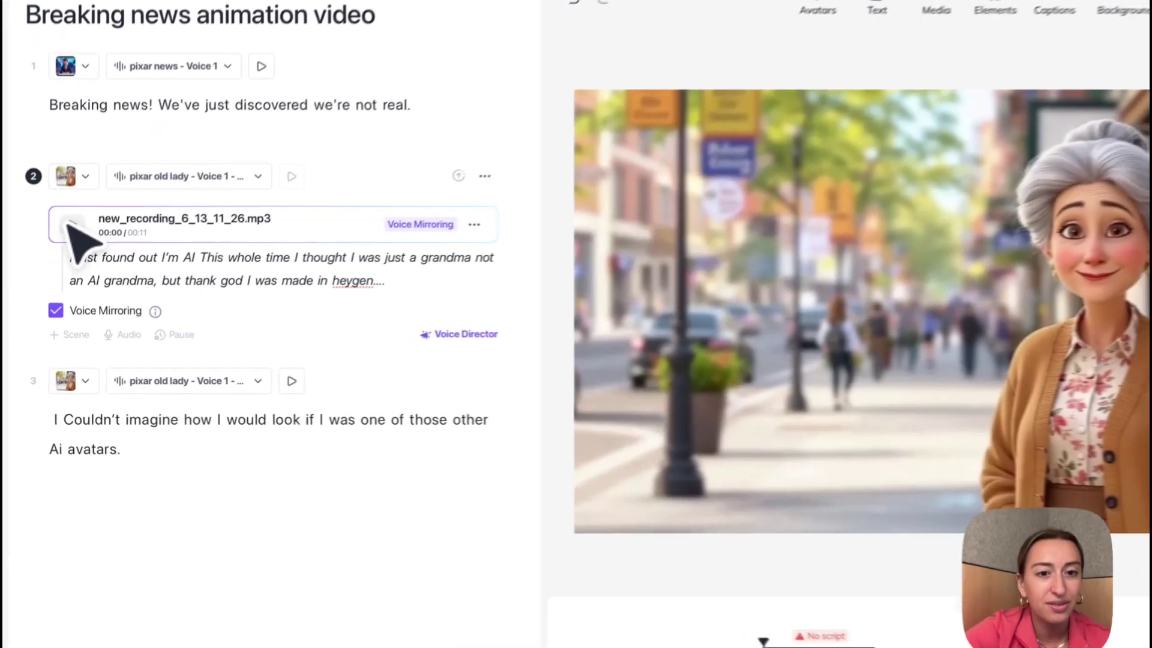
click(72, 226)
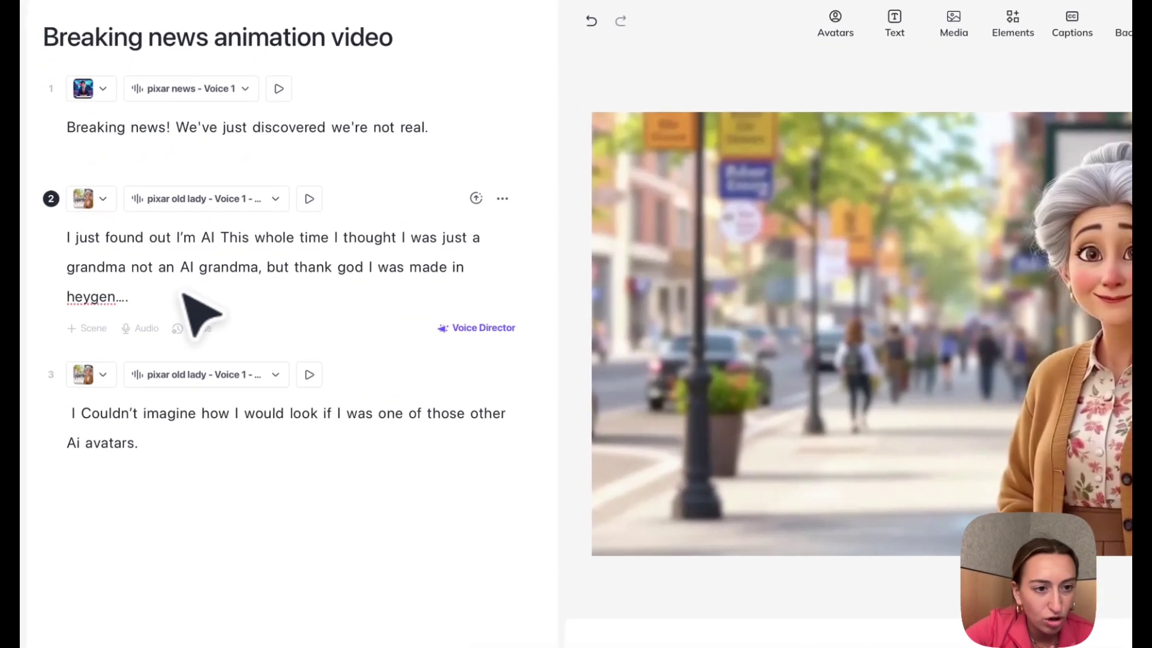
- Preview scene 2, check its voice settings, and apply the Voice Director Serious style
click(184, 327)
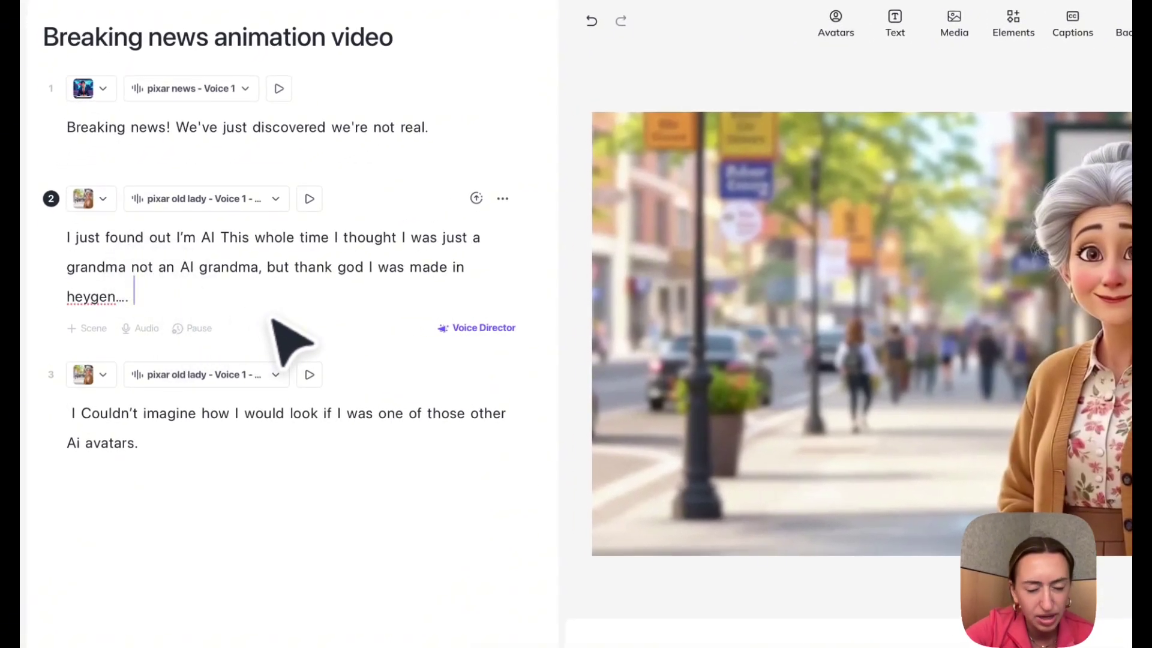
click(274, 199)
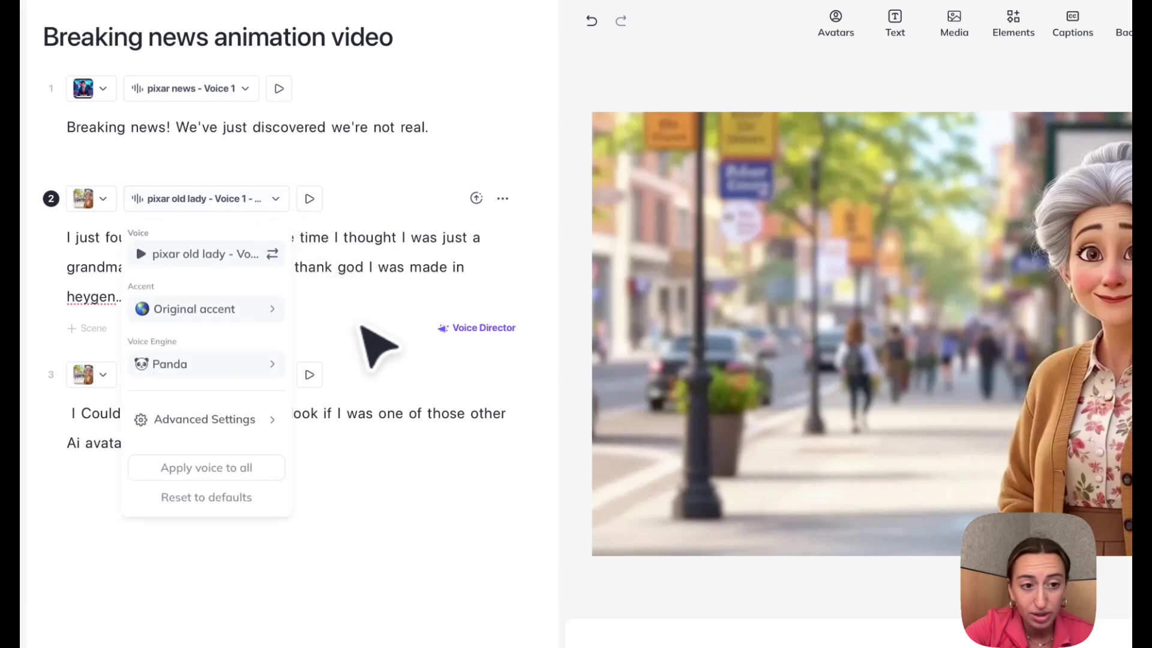
click(397, 323)
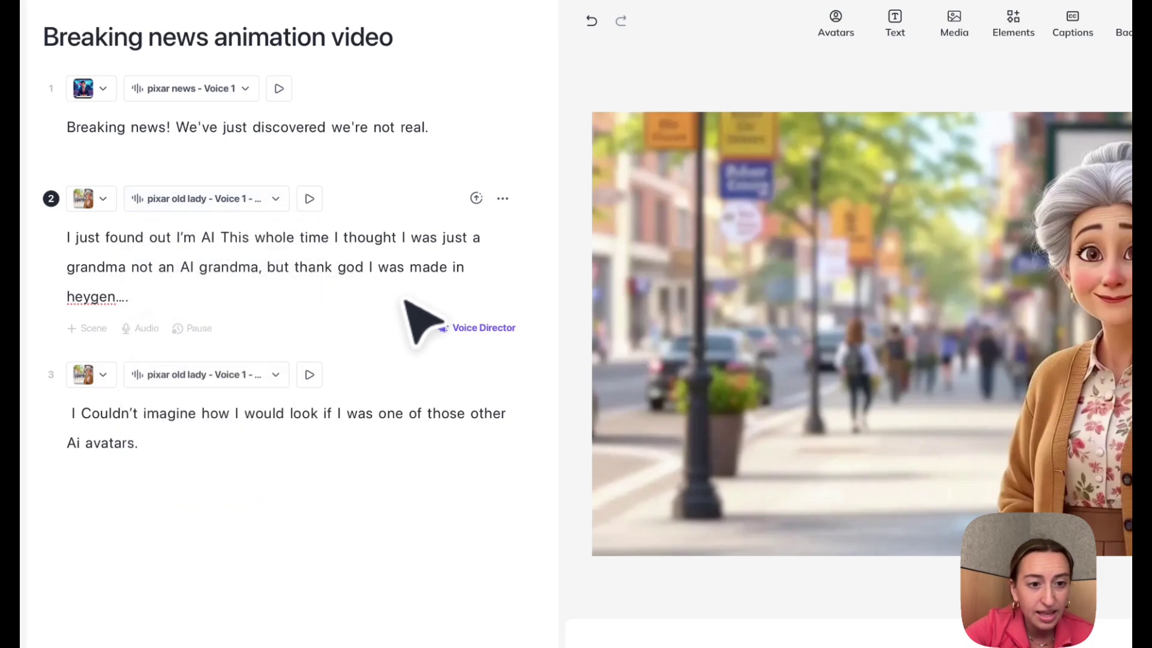
click(485, 328)
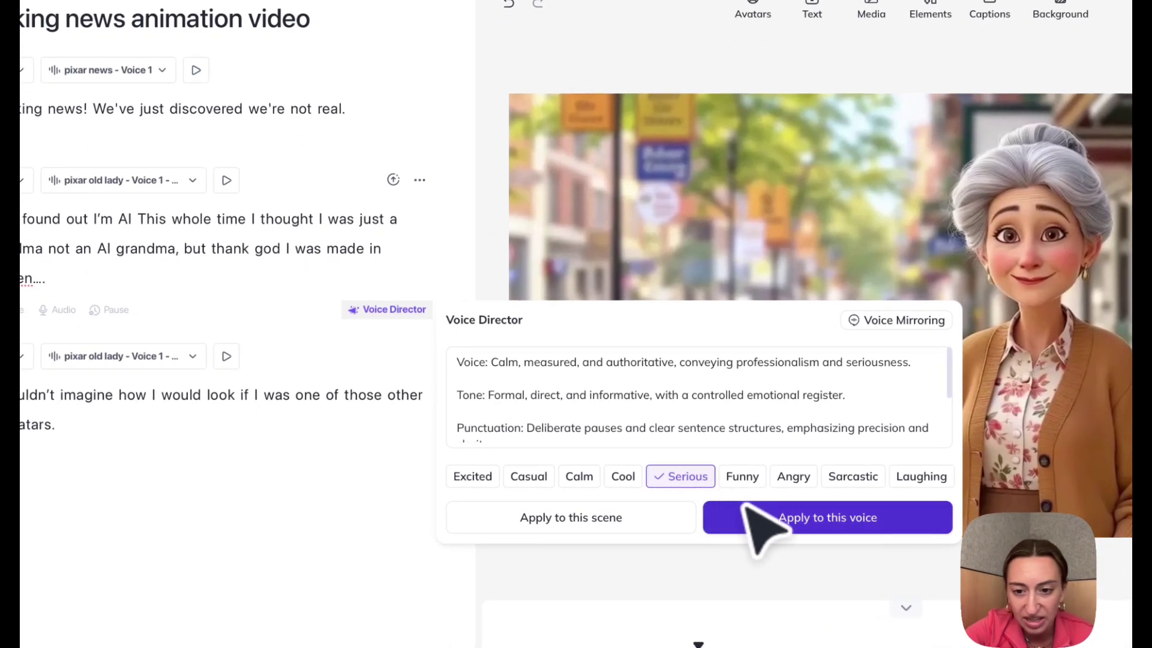
click(753, 524)
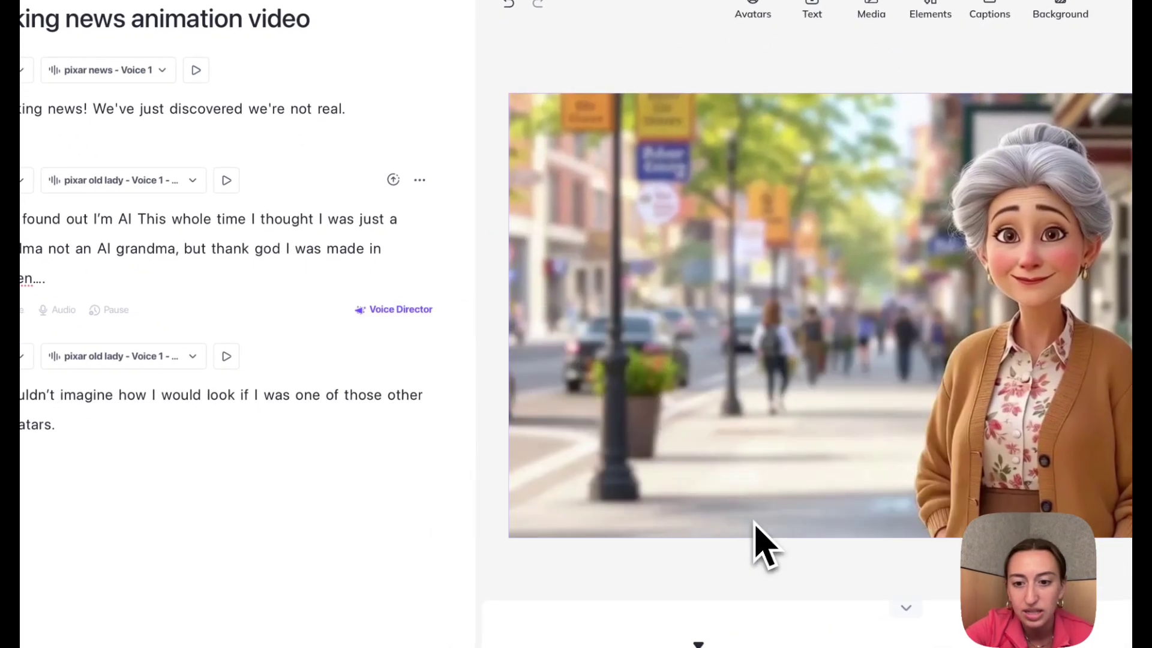
- Preview scene 2's serious delivery, then select all of its Voice Director description
click(226, 180)
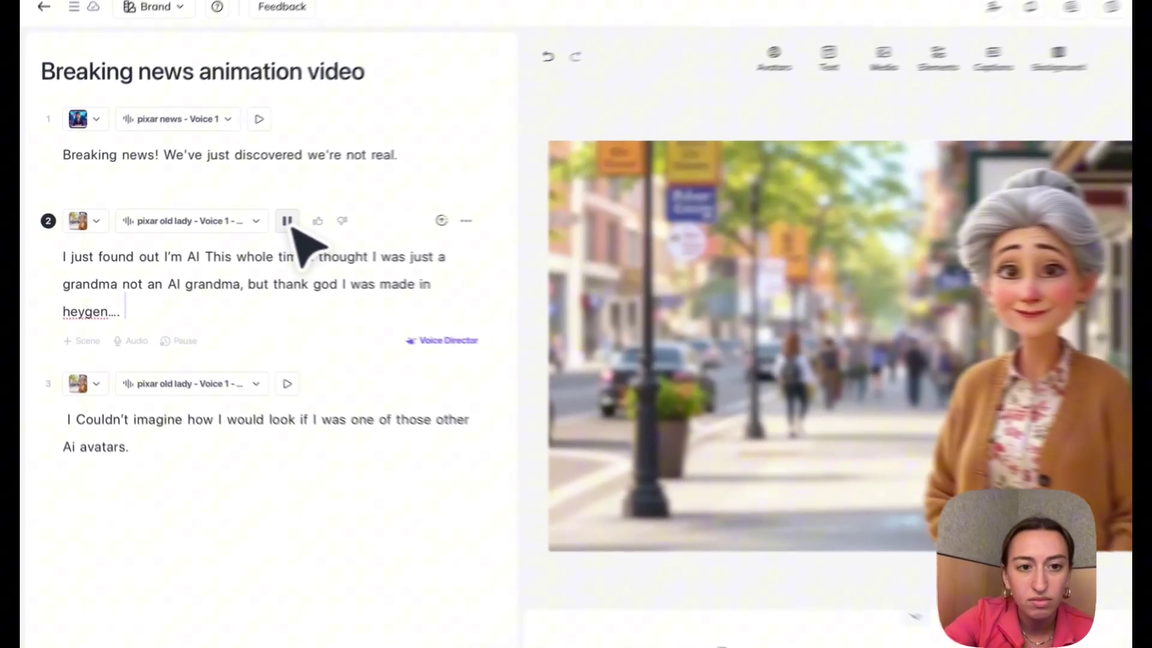
click(249, 222)
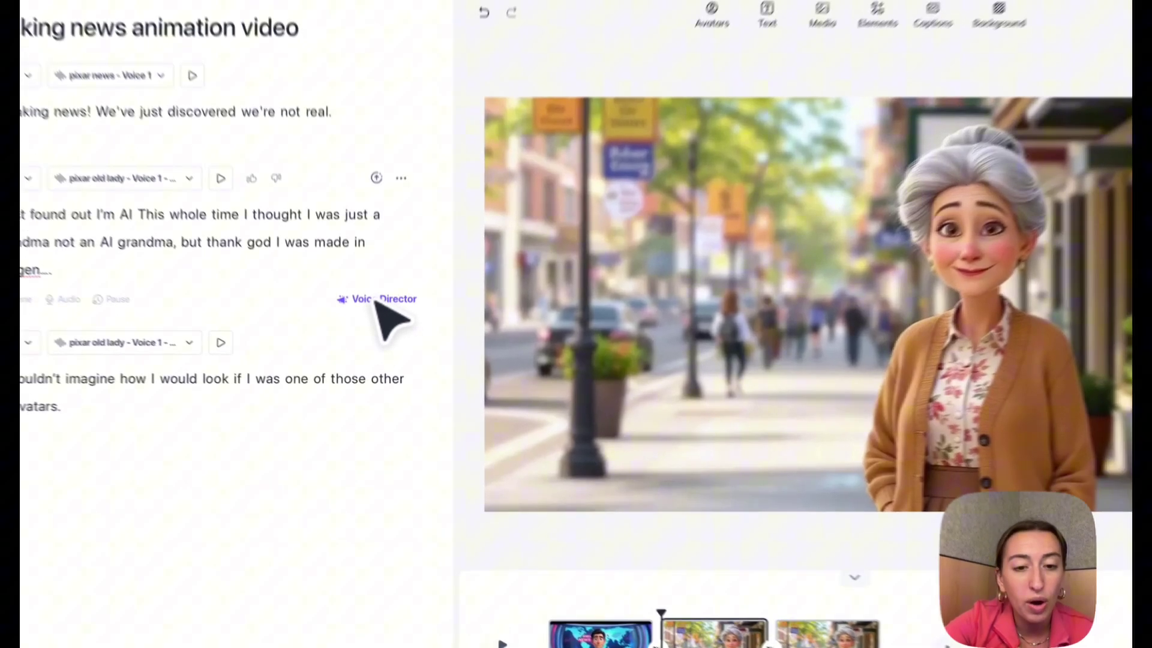
click(387, 324)
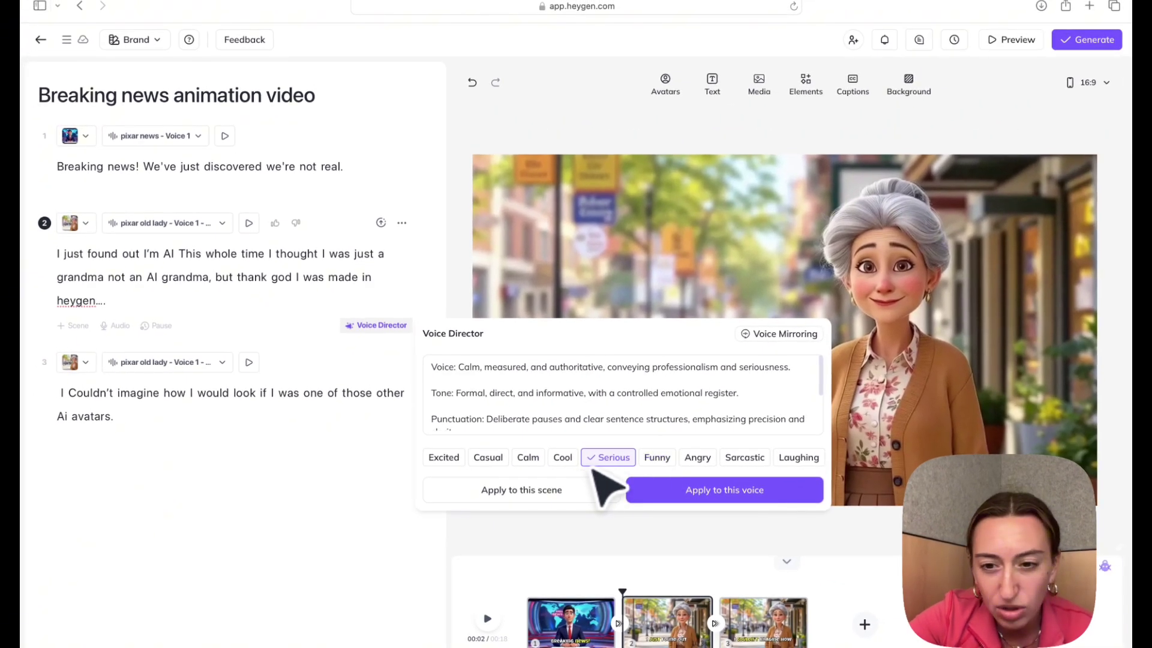
scroll(630, 396, down, 3)
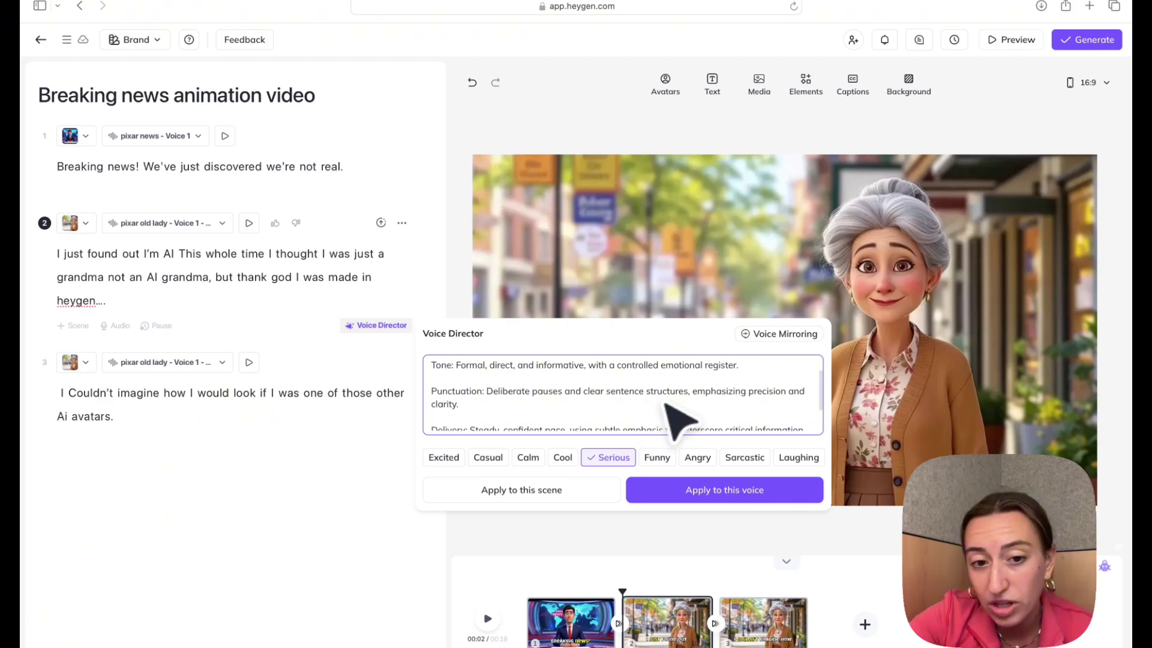
click(796, 441)
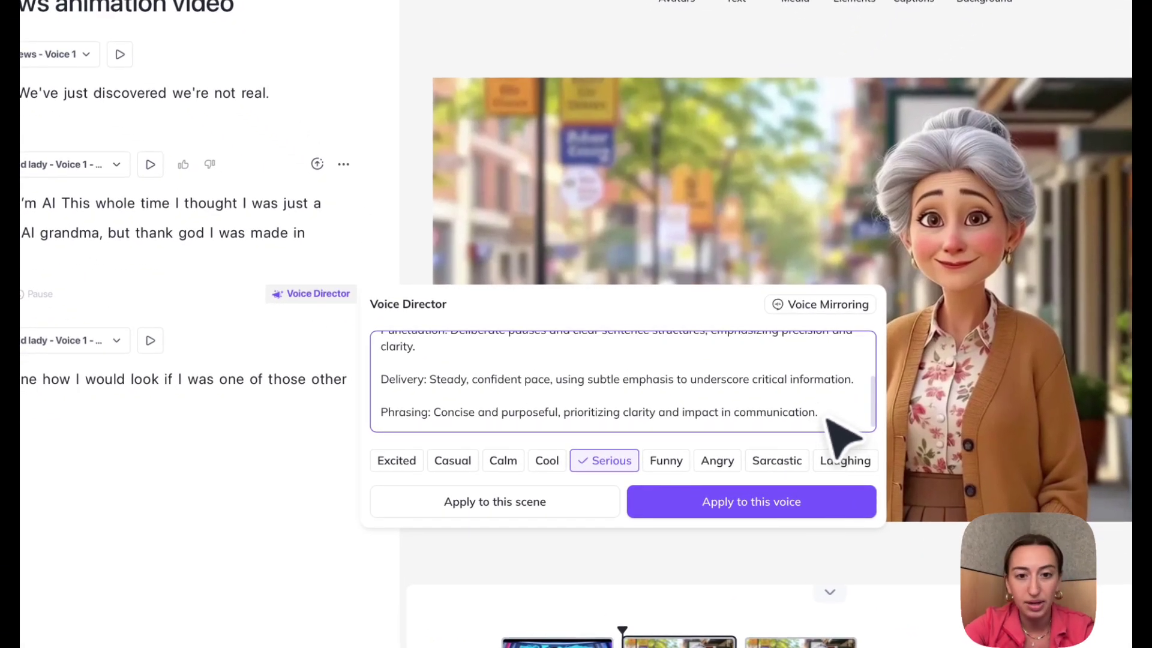
drag(821, 414, 382, 329)
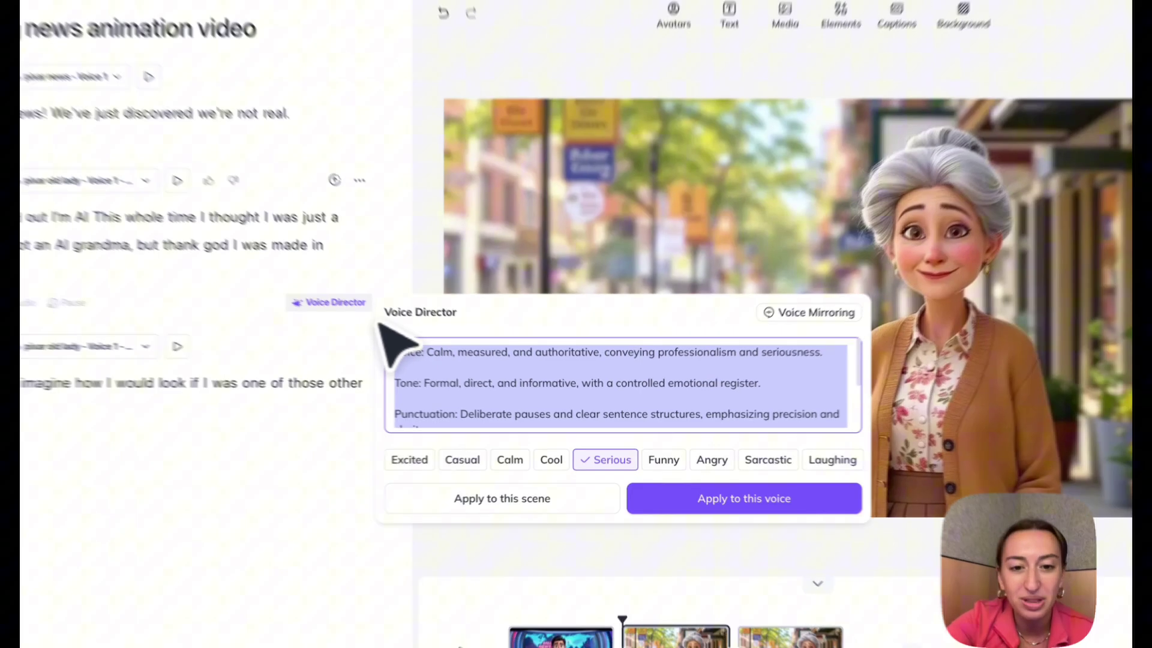
- Replace scene 2's direction with a shaken, breathy, surprised description, apply it and preview
key(BackSpace)
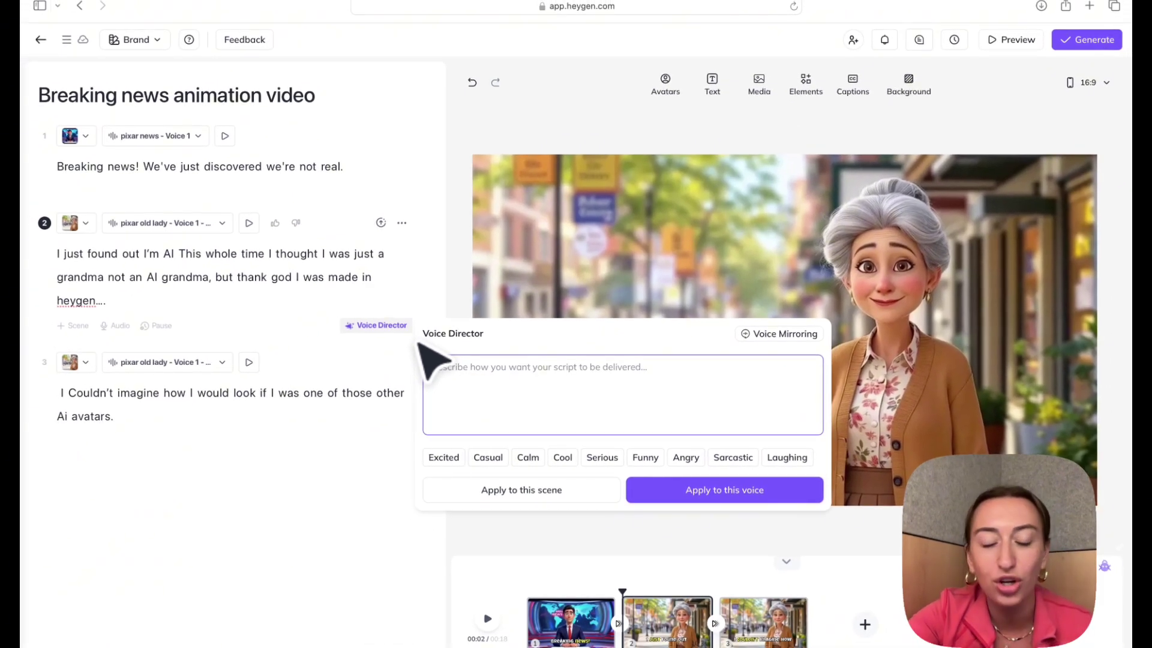
key(ctrl+v)
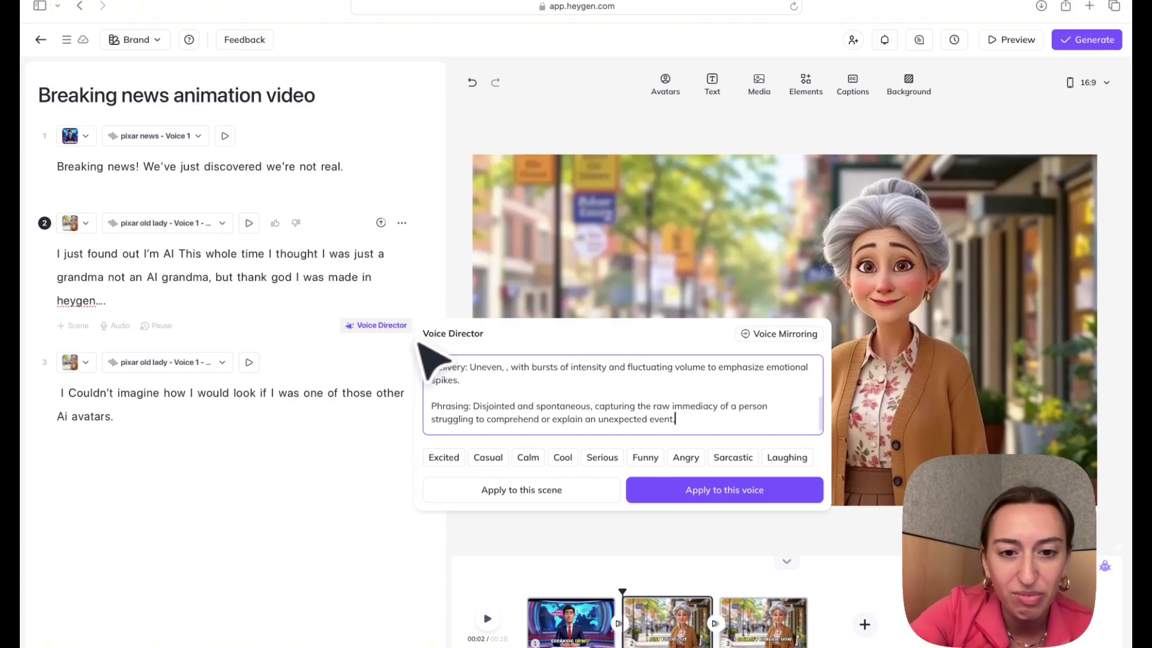
scroll(536, 415, up, 3)
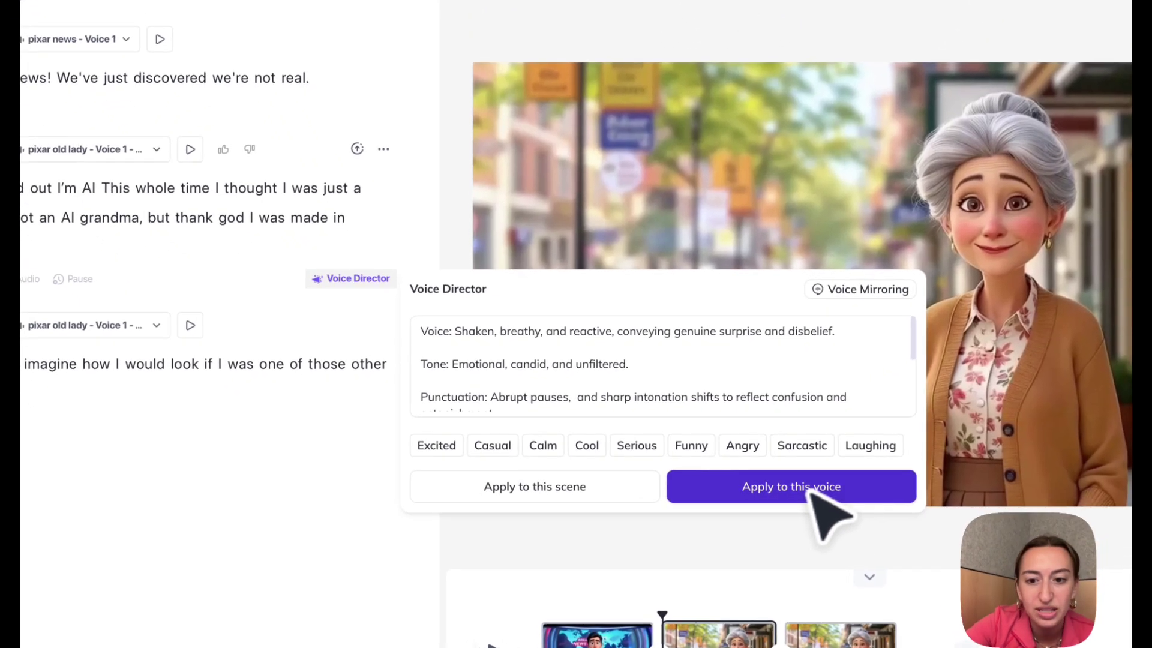
click(788, 486)
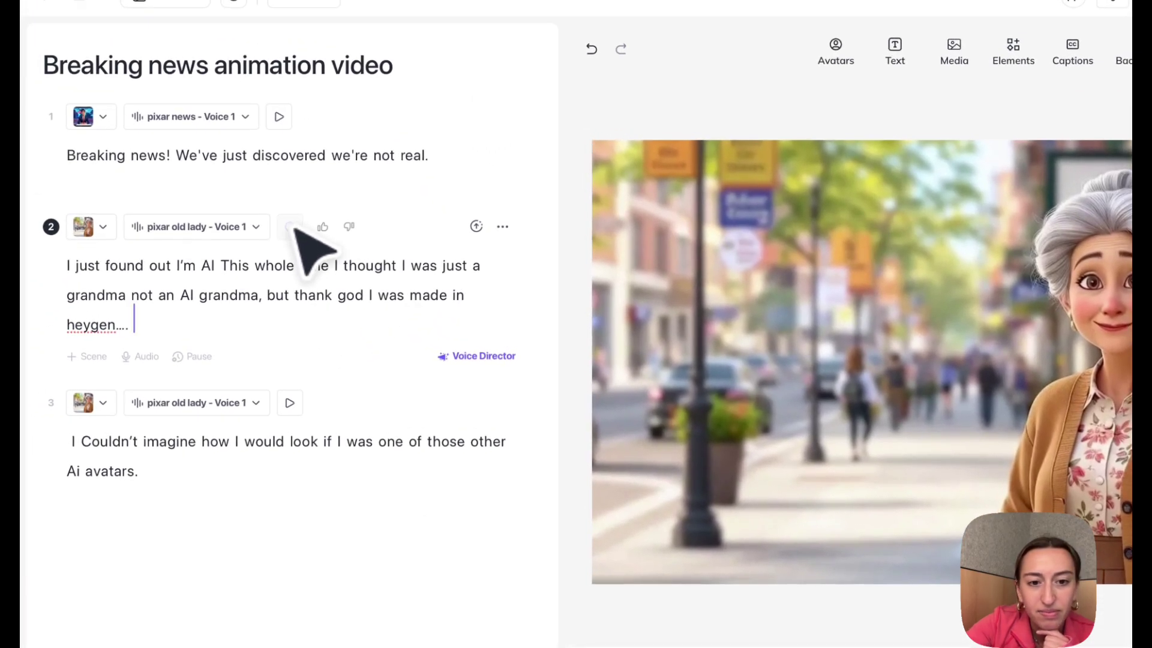
click(290, 226)
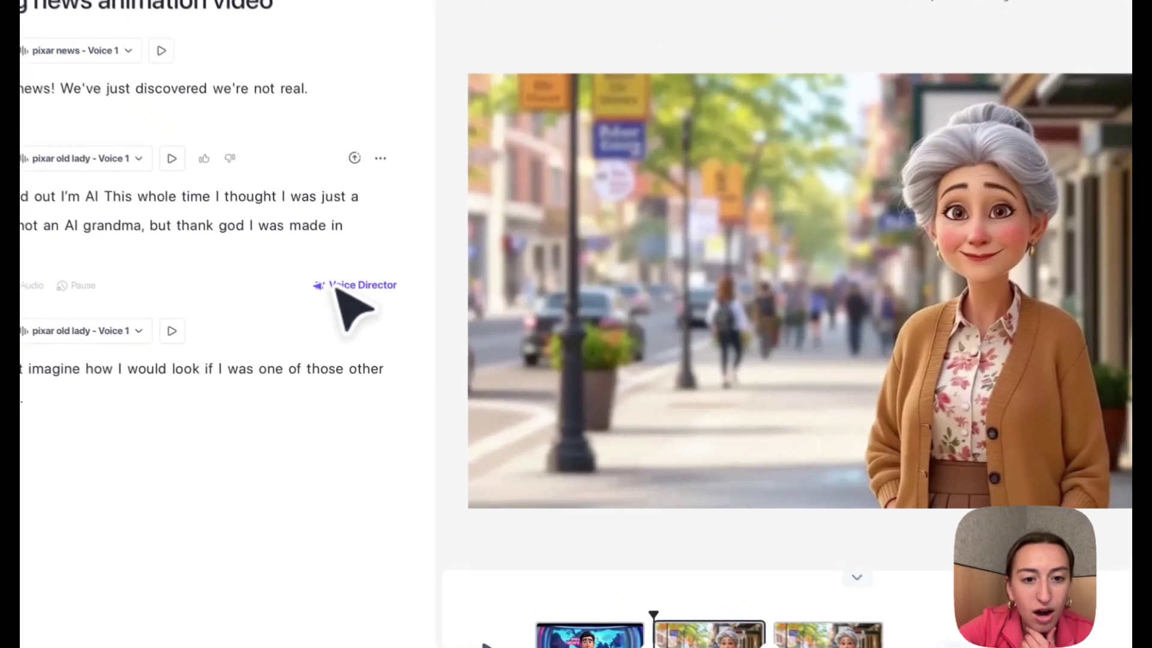
click(383, 325)
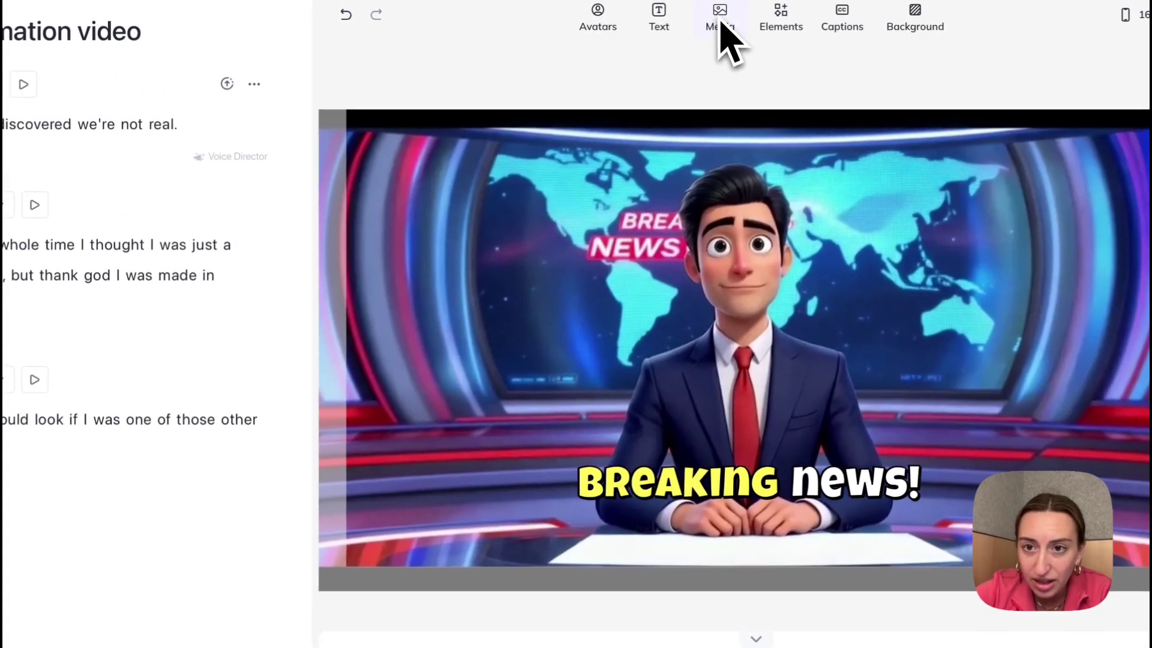
- Open the media library and browse its stock Videos
click(764, 29)
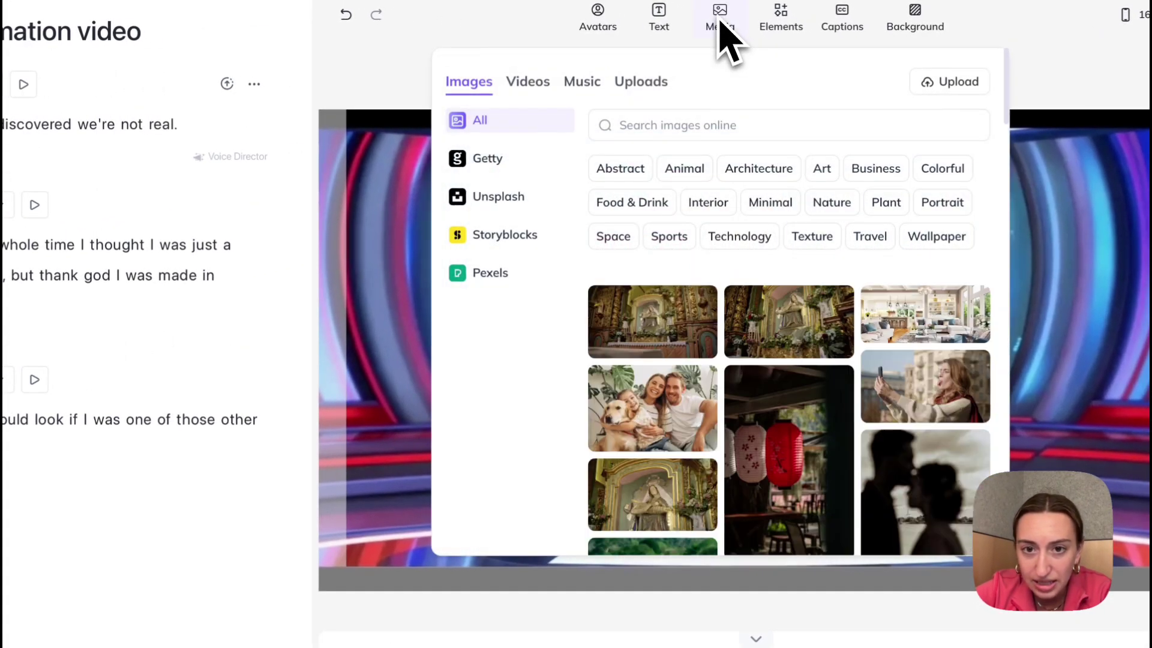
scroll(720, 388, down, 3)
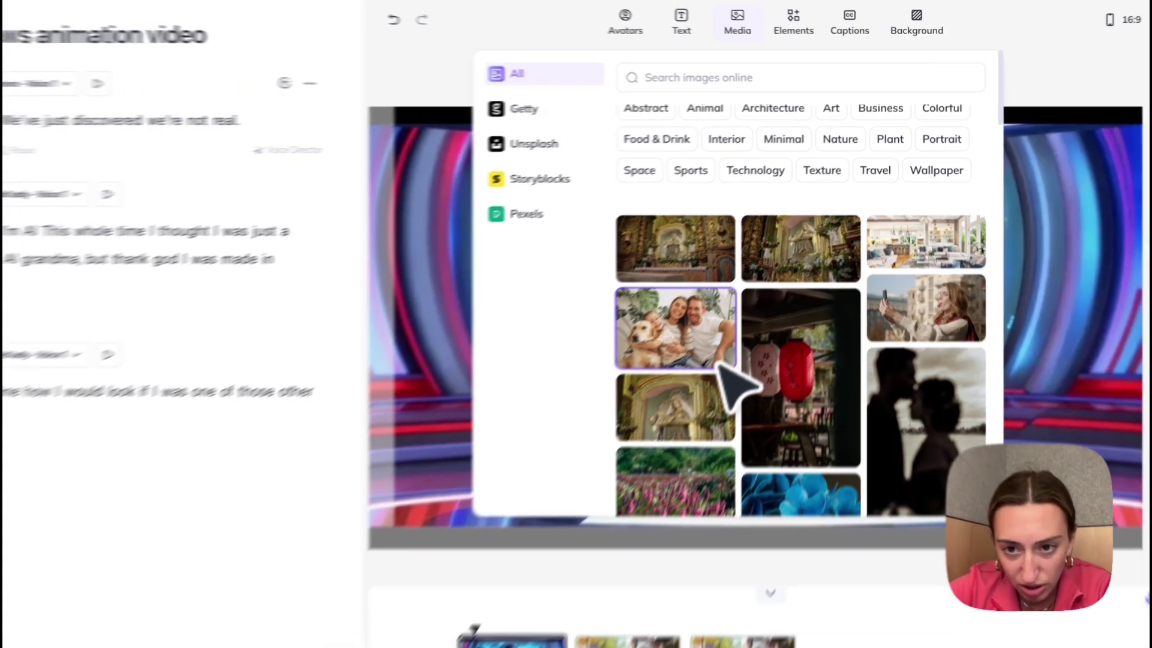
scroll(761, 340, down, 4)
scroll(761, 341, down, 4)
scroll(761, 340, down, 3)
scroll(761, 340, down, 3)
scroll(760, 340, down, 4)
scroll(761, 340, down, 4)
scroll(760, 340, up, 10)
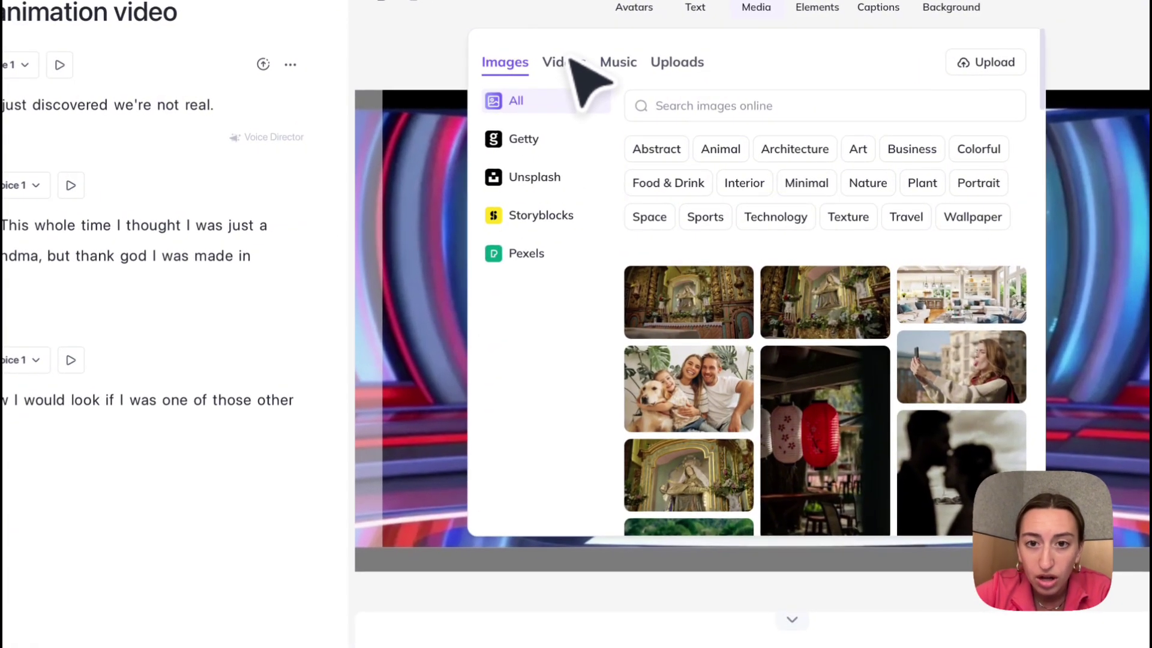
click(571, 65)
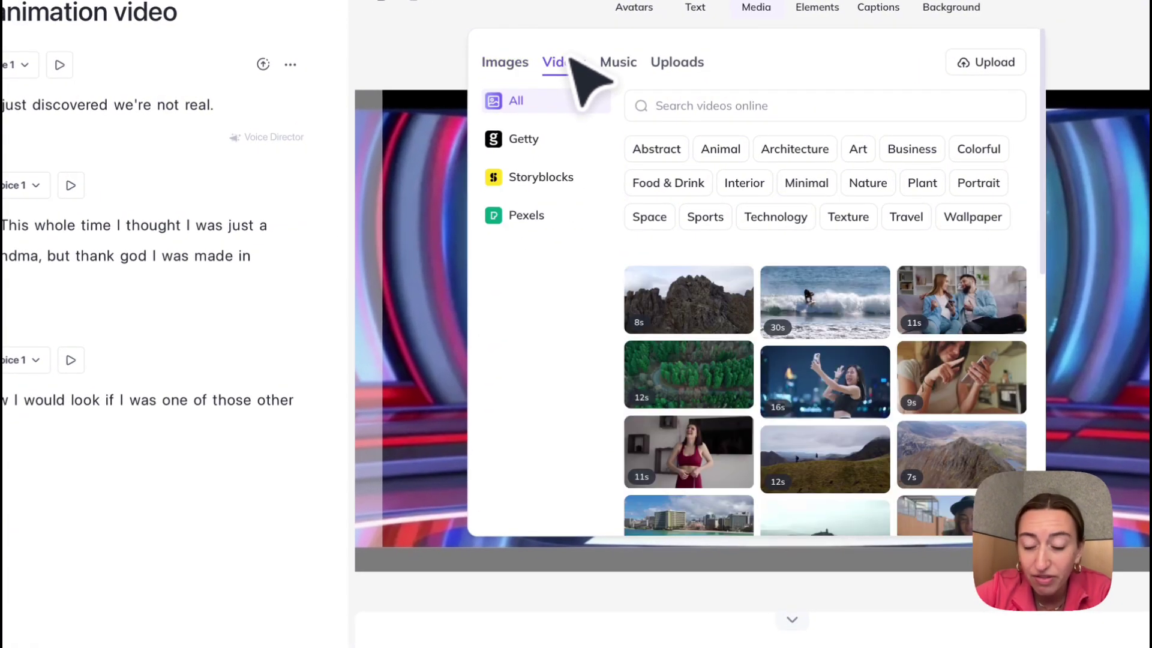
scroll(760, 341, down, 4)
scroll(760, 340, down, 4)
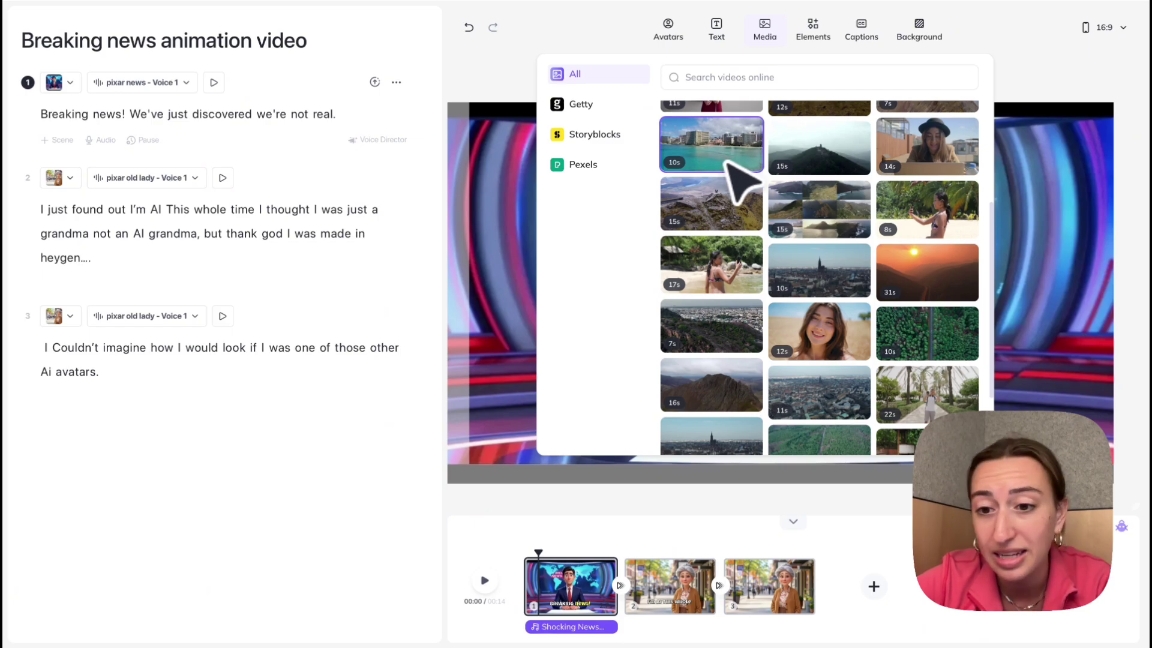
scroll(739, 177, up, 10)
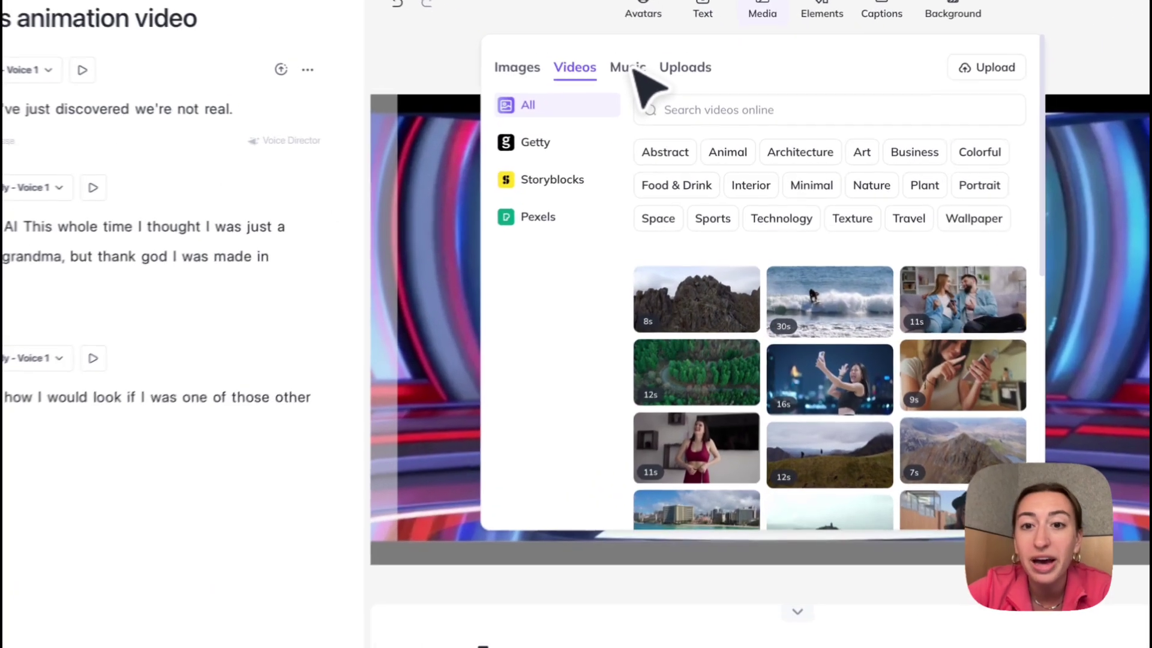
- Preview a stock Music track at lower volume and focus the music search box
click(656, 79)
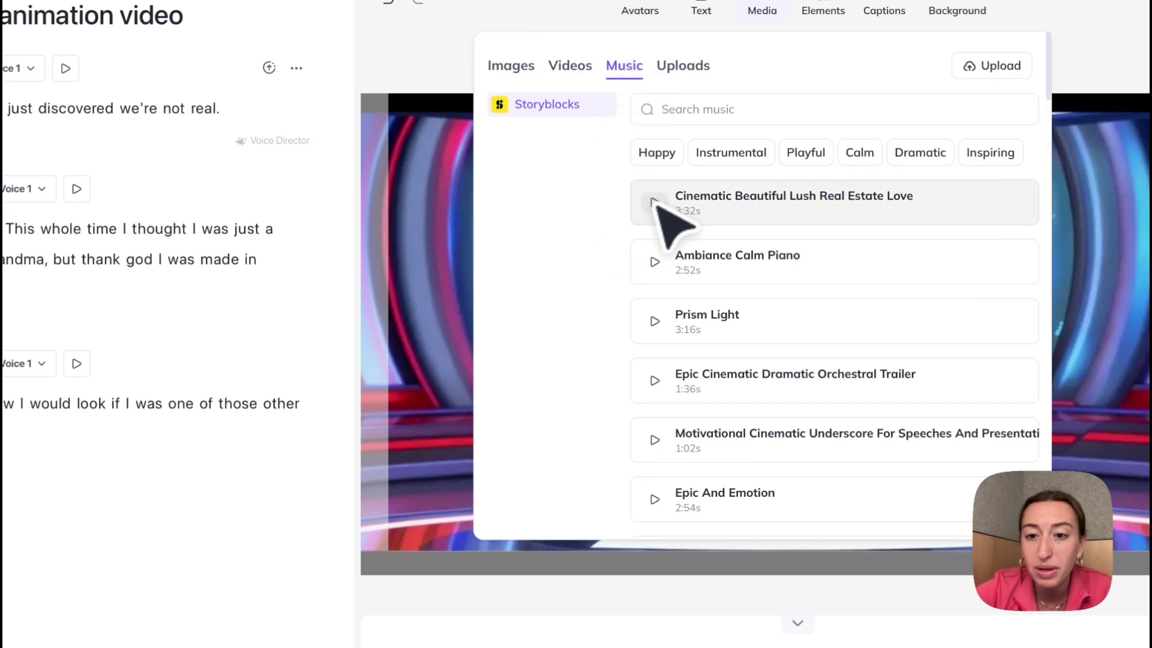
key(XF86AudioLowerVolume)
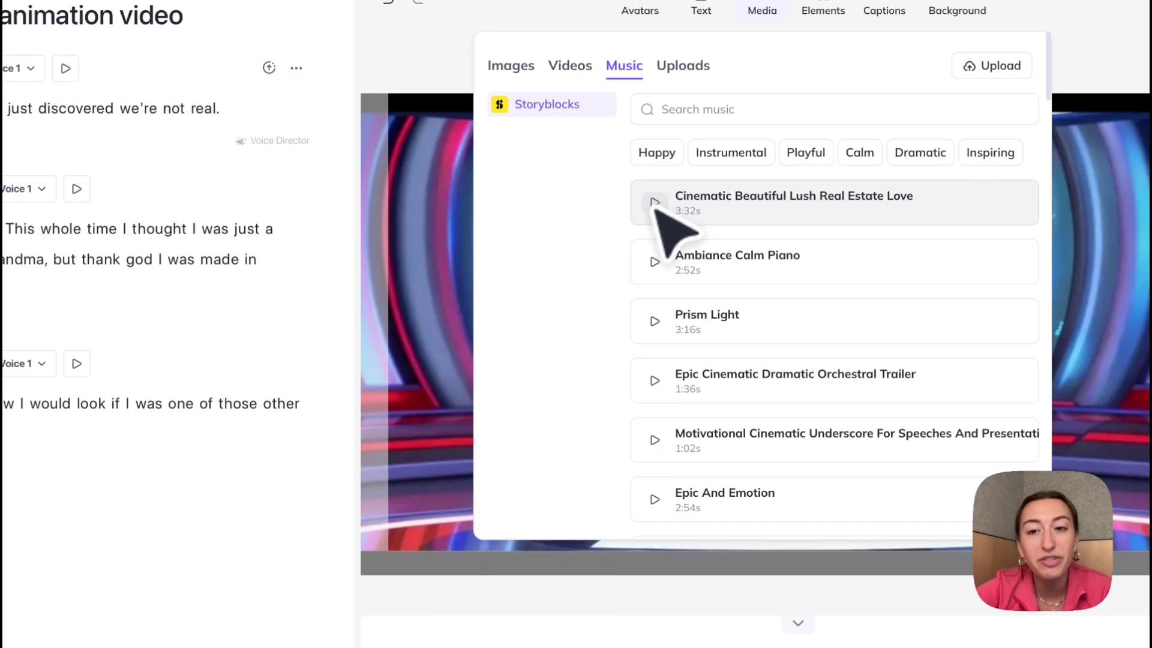
scroll(720, 315, down, 5)
scroll(738, 342, down, 5)
scroll(747, 347, down, 5)
scroll(755, 346, down, 5)
scroll(755, 347, down, 3)
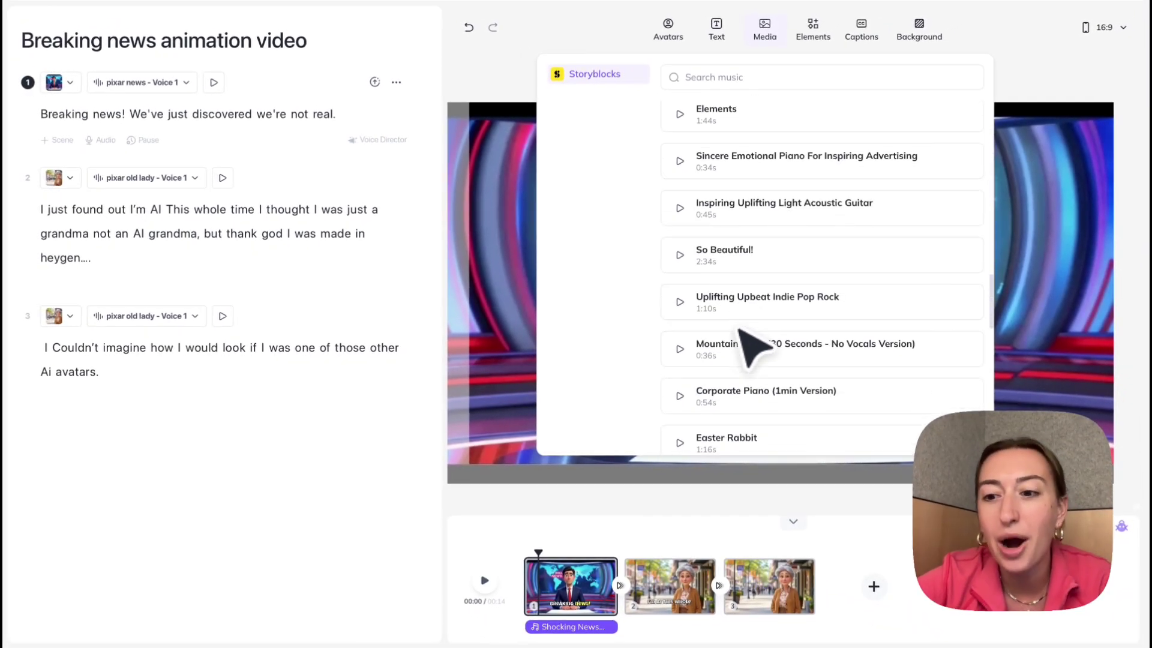
scroll(754, 346, down, 5)
scroll(754, 346, down, 5)
scroll(754, 346, up, 10)
click(720, 129)
text(news)
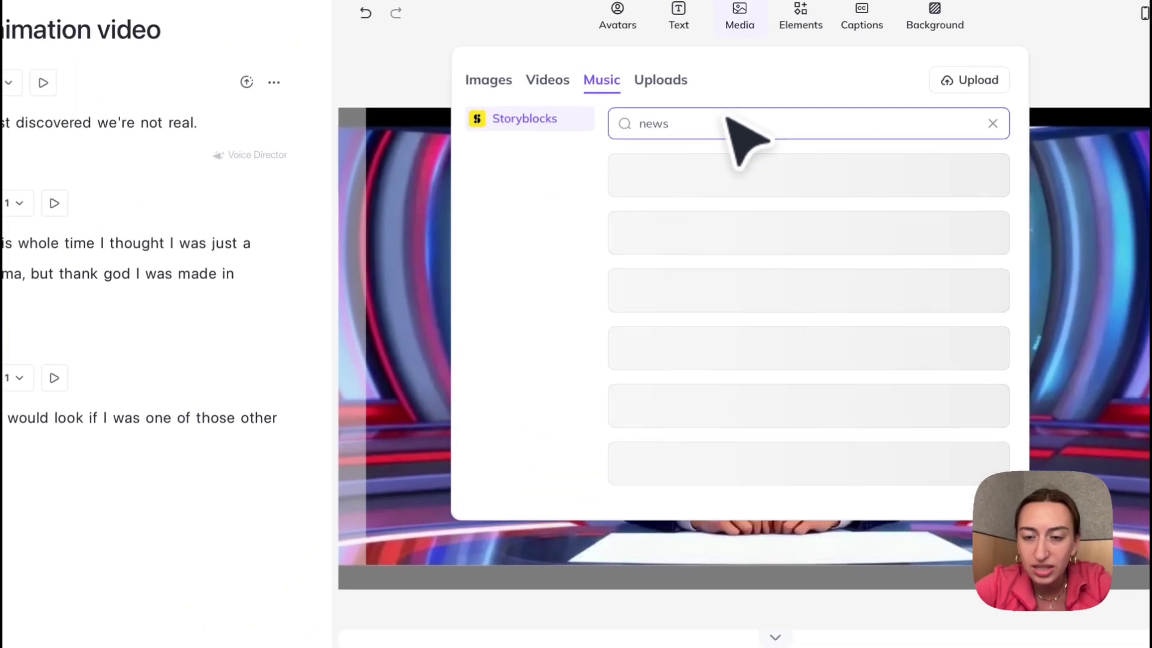
- Preview NEWS IDENT and Breaking The News, then add Breaking The News and select its clip
click(632, 176)
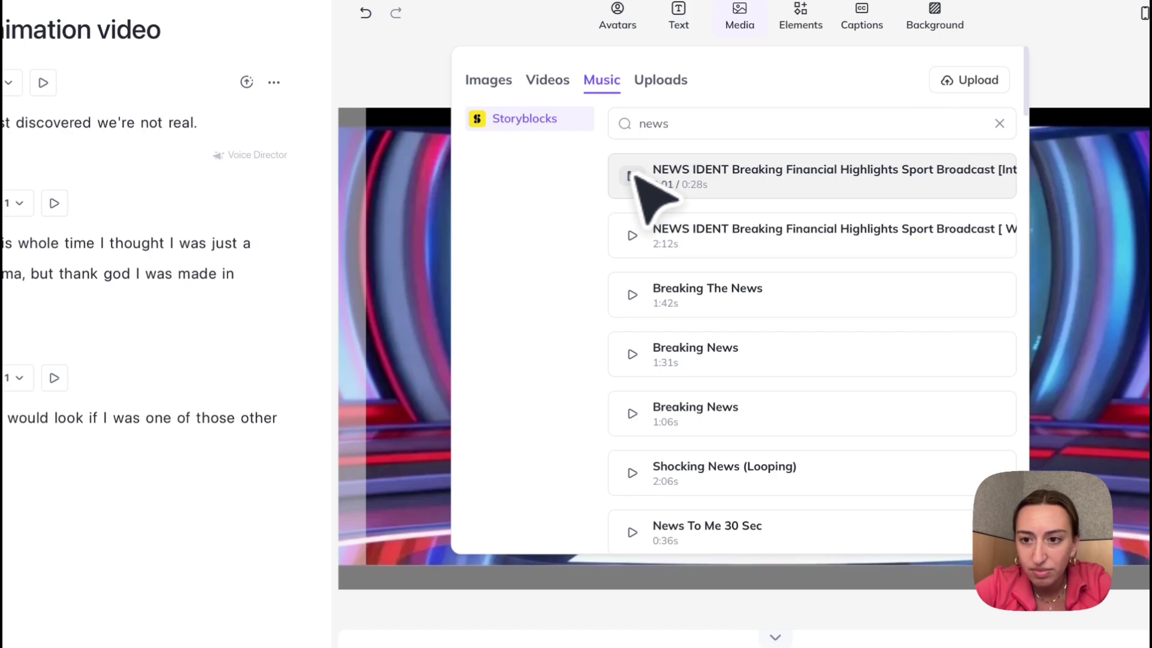
click(632, 295)
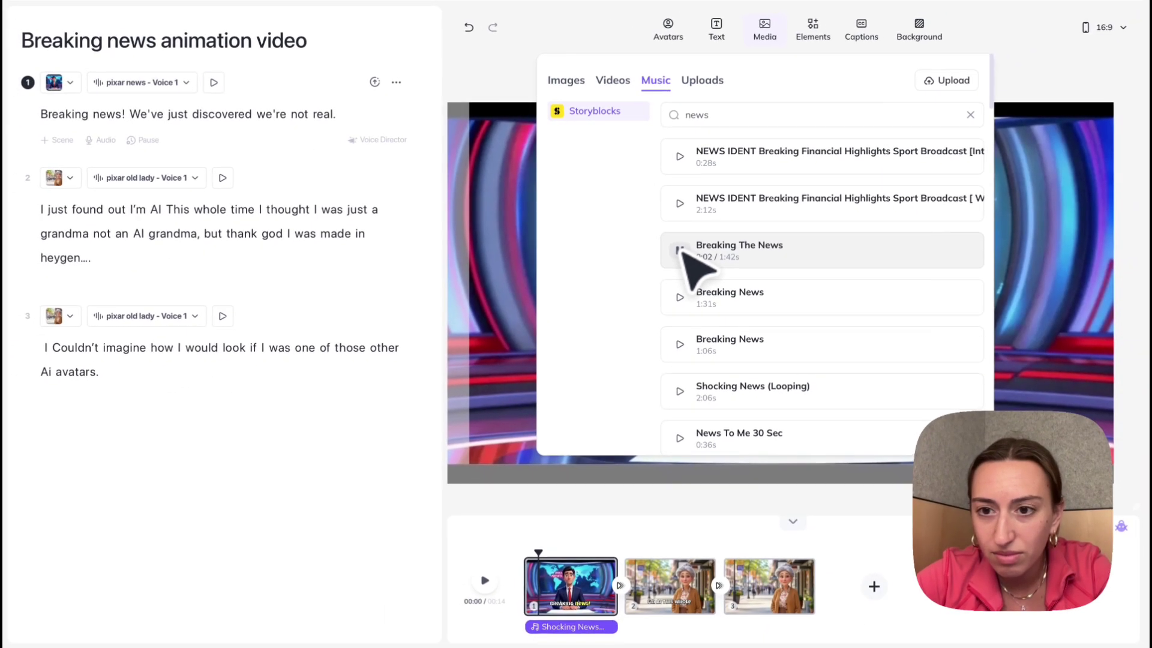
click(679, 250)
click(794, 252)
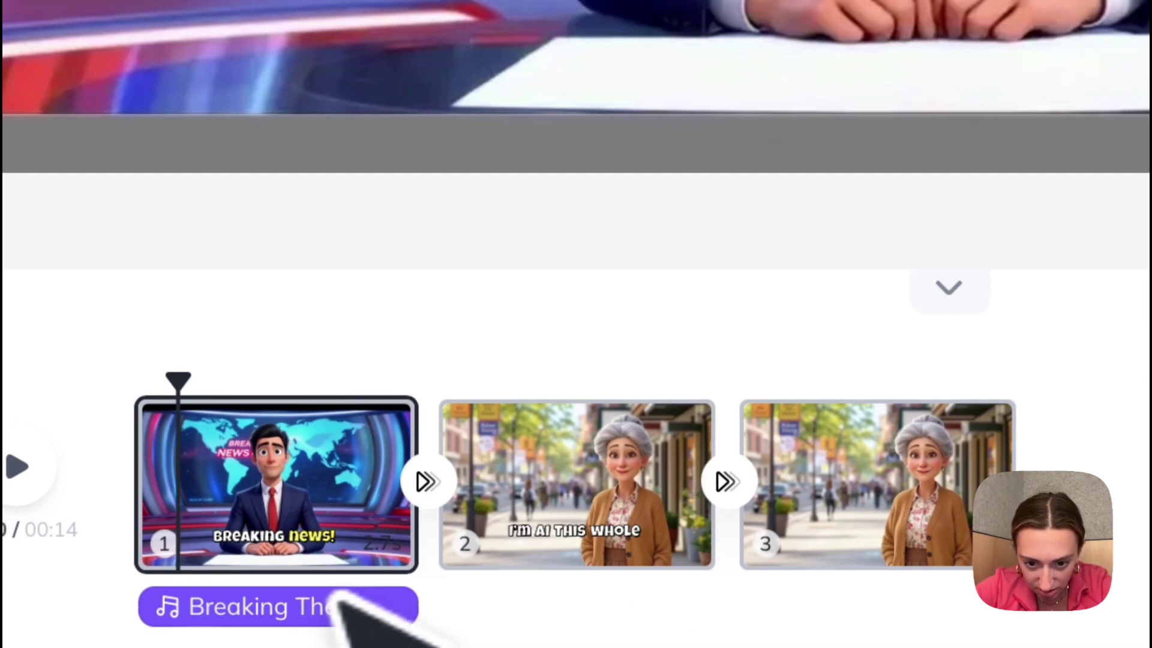
click(350, 609)
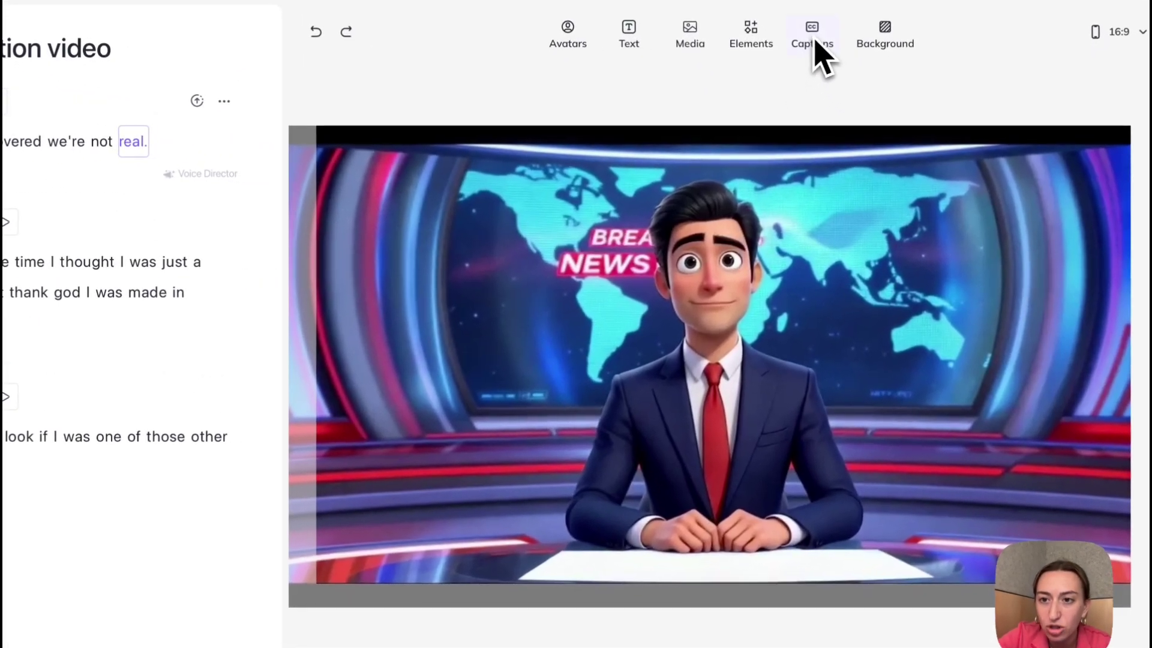
- Apply the bold all-caps caption style from the Captions menu
click(861, 77)
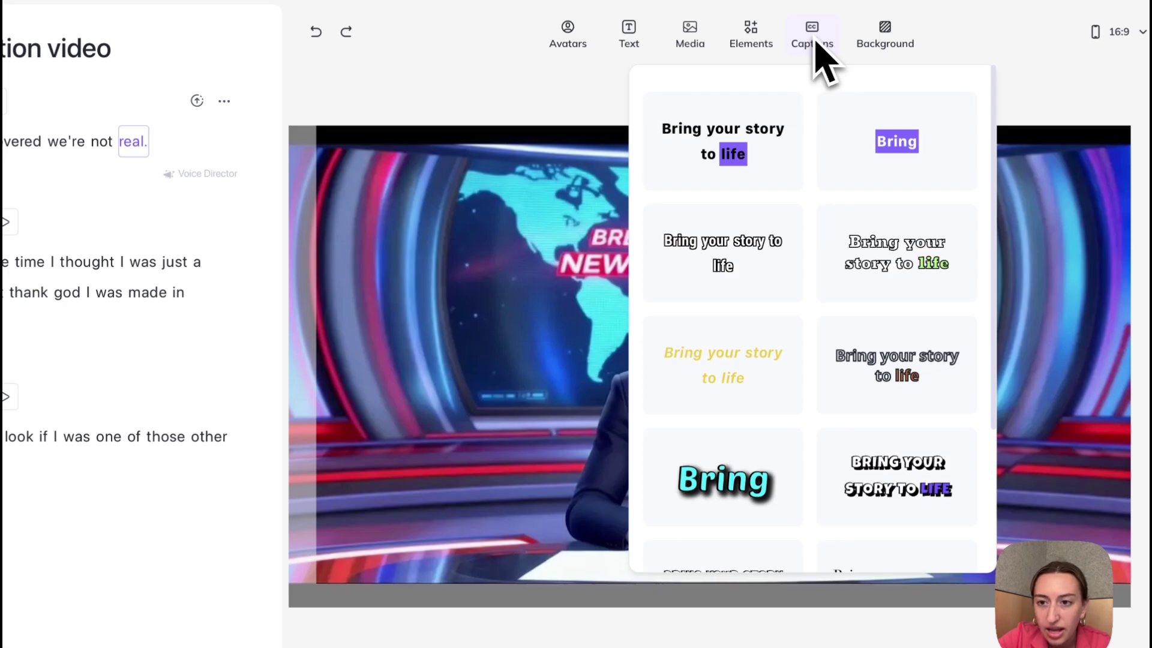
scroll(810, 226, down, 3)
scroll(810, 225, down, 2)
scroll(820, 236, down, 1)
click(896, 278)
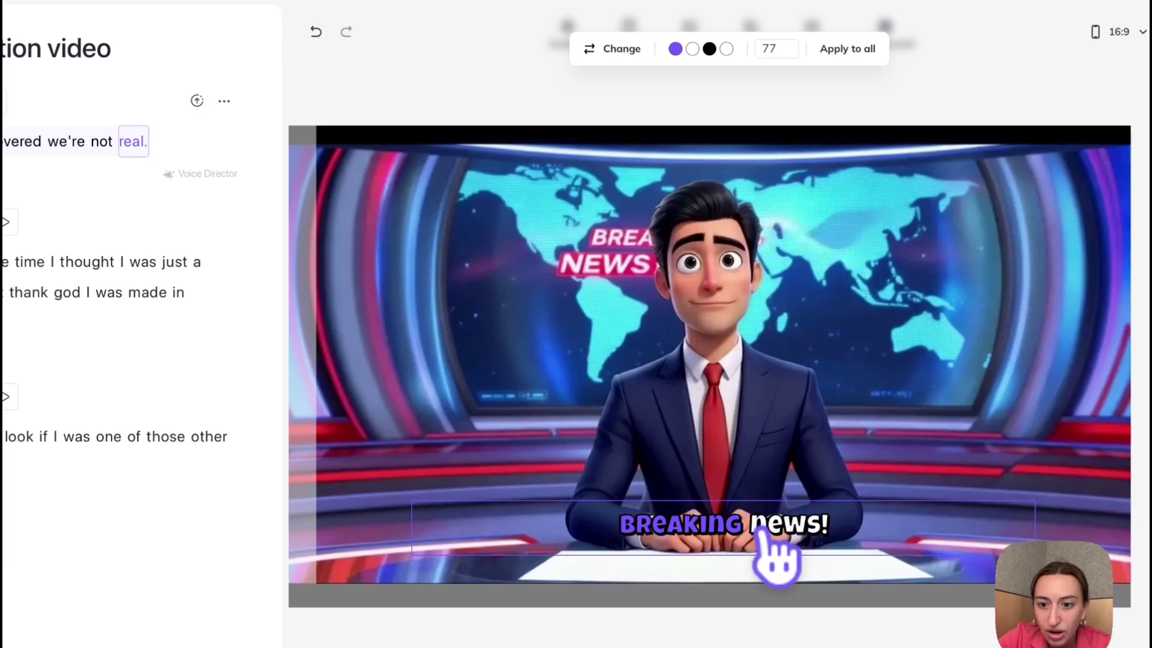
- Set captions to font size 128 with a yellow highlighted word, placed low over the desk
drag(776, 559, 769, 523)
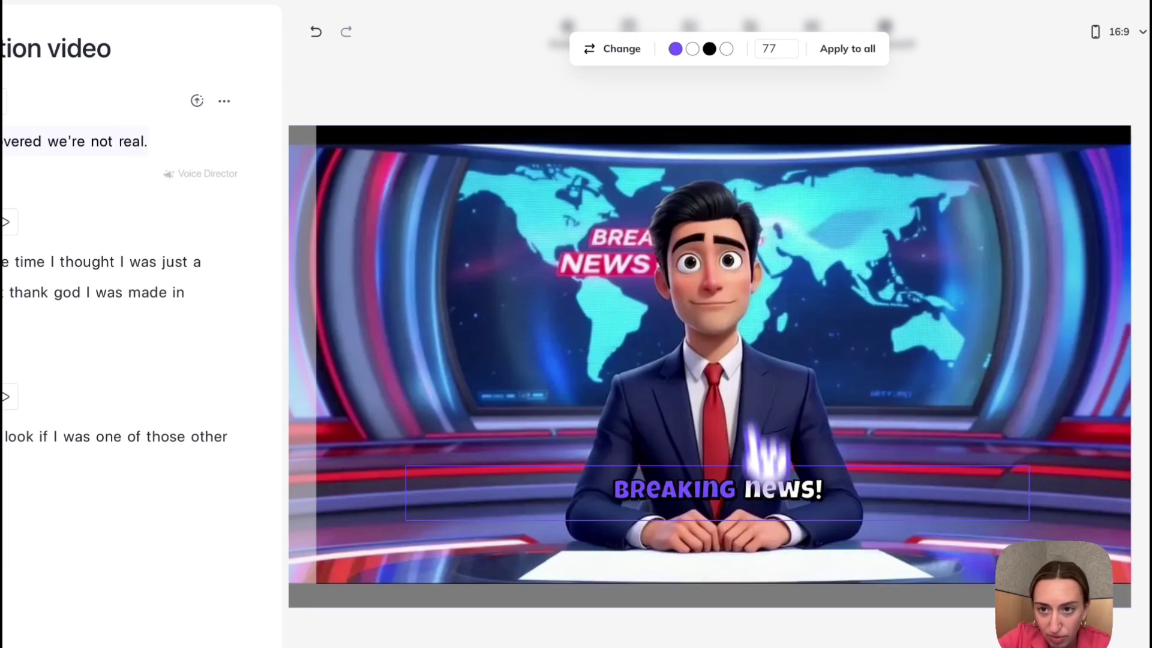
click(676, 50)
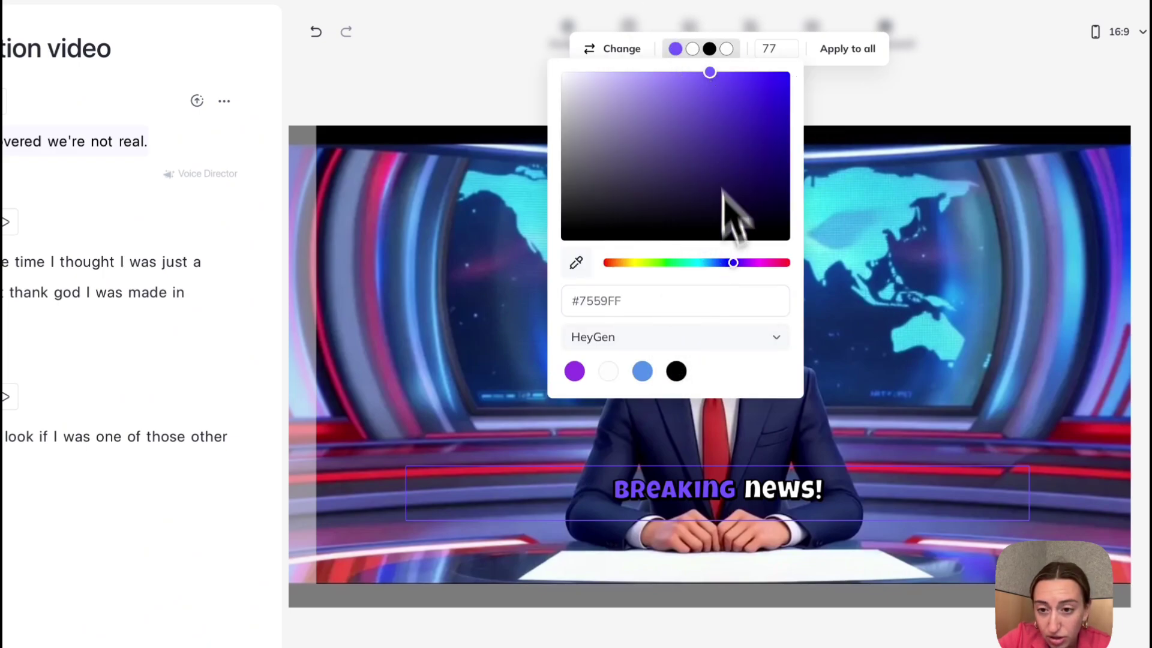
drag(734, 261, 638, 263)
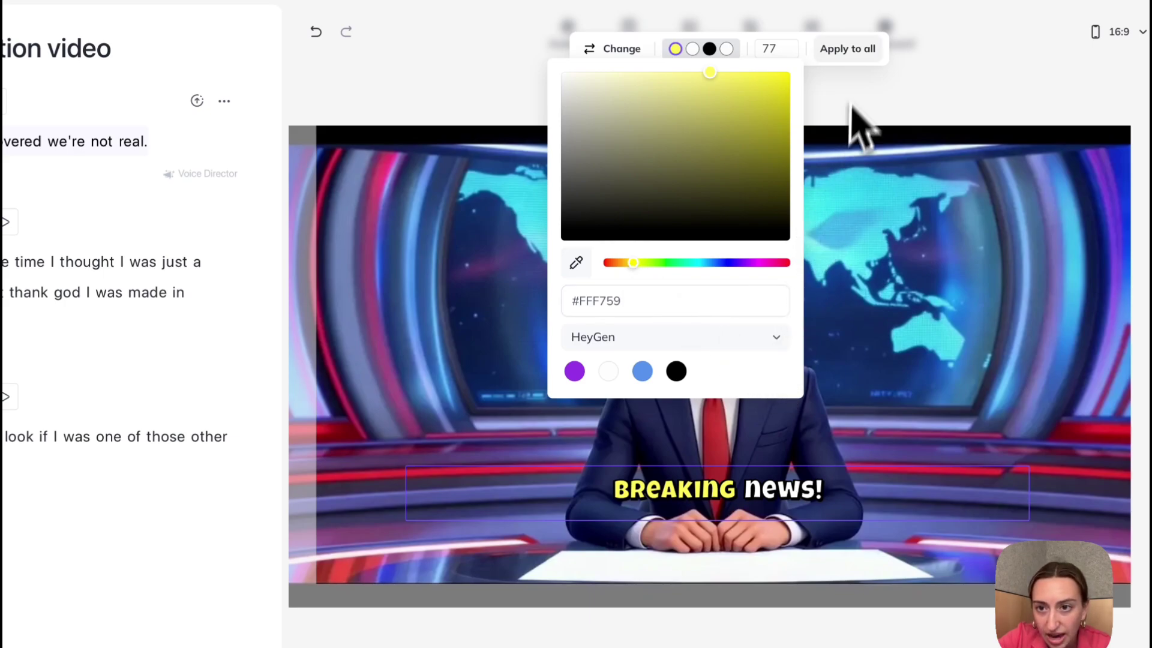
click(774, 50)
scroll(779, 207, down, 3)
click(777, 227)
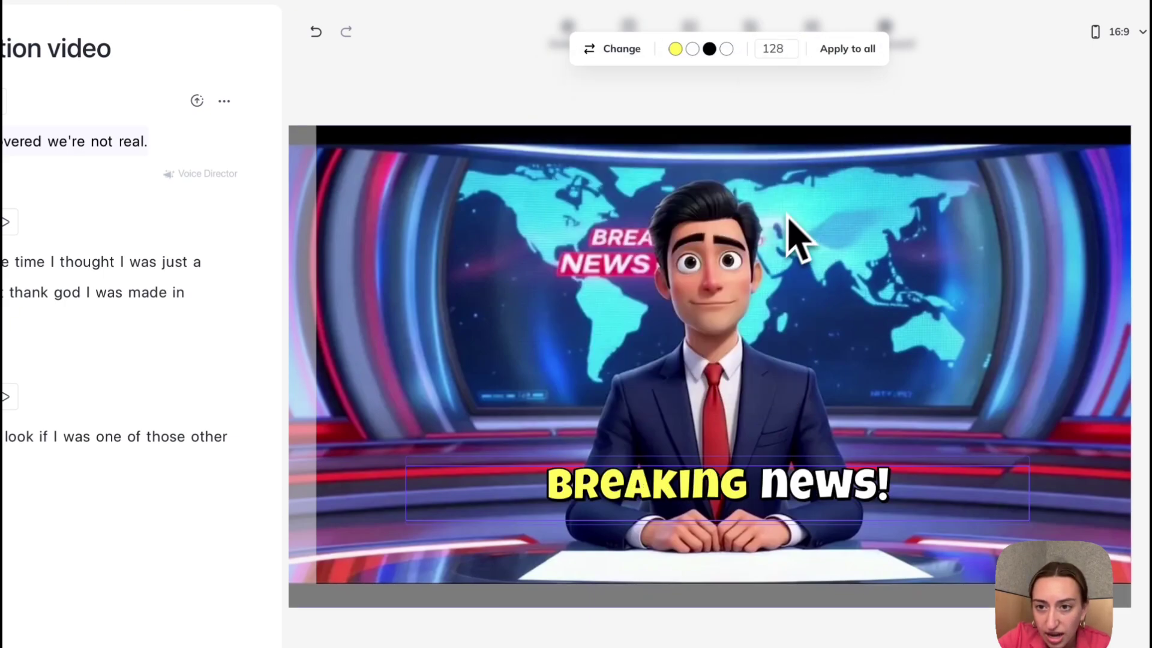
click(847, 49)
drag(836, 504, 848, 549)
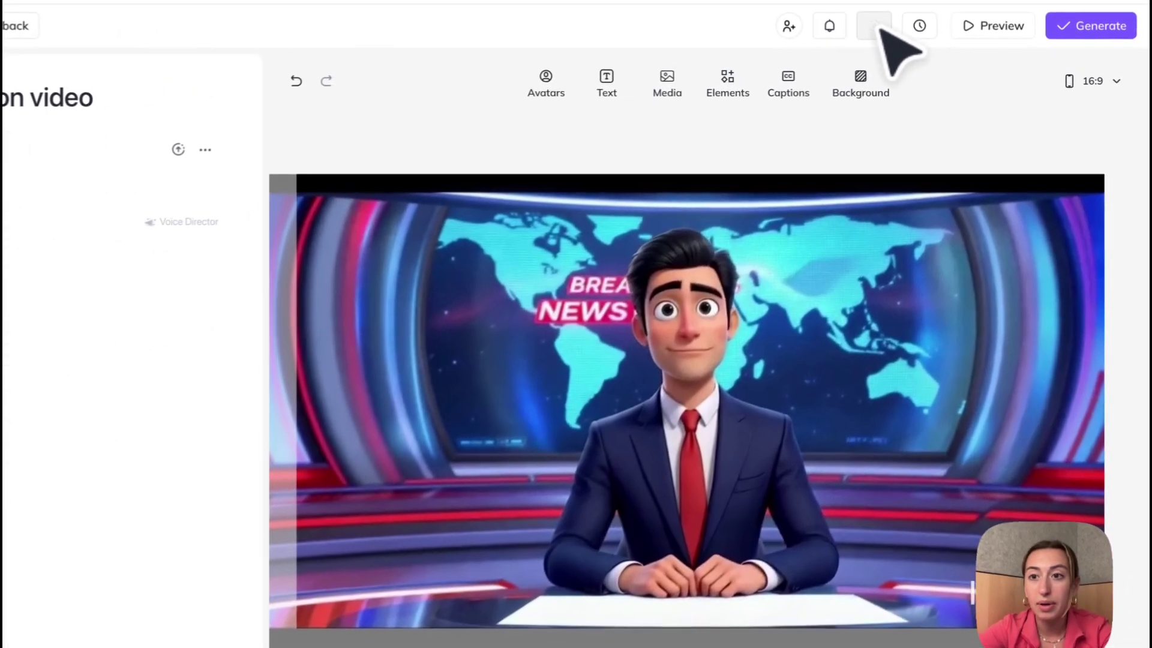
- Pin a team comment on the news anchor scene asking whether to switch the avatar
click(929, 29)
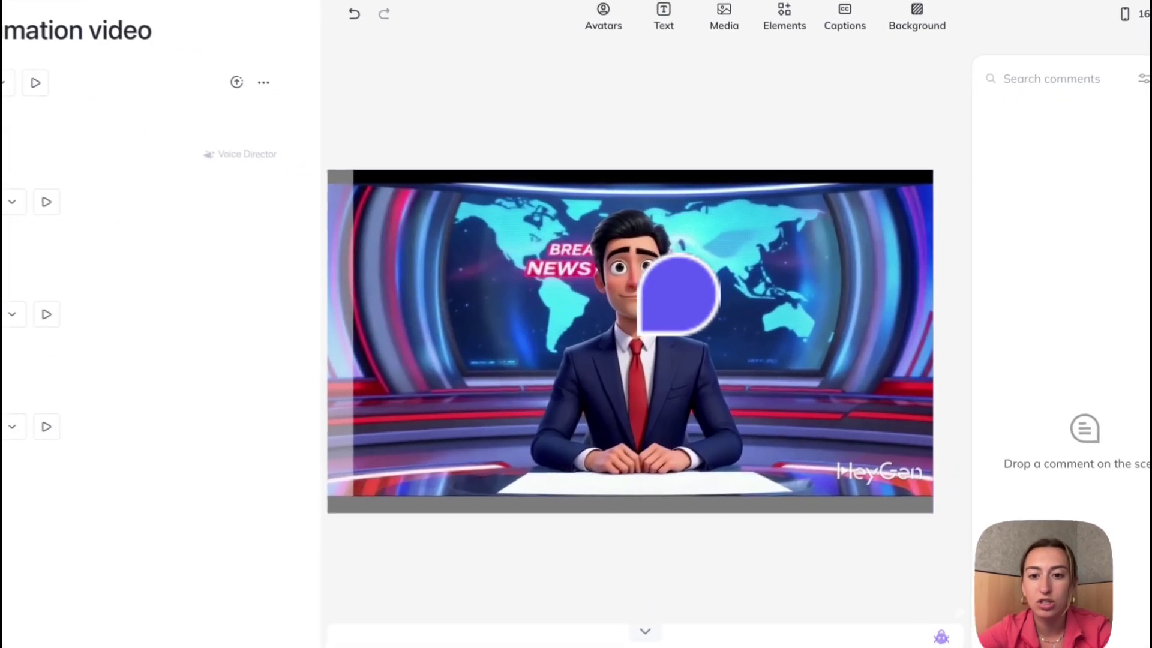
click(679, 297)
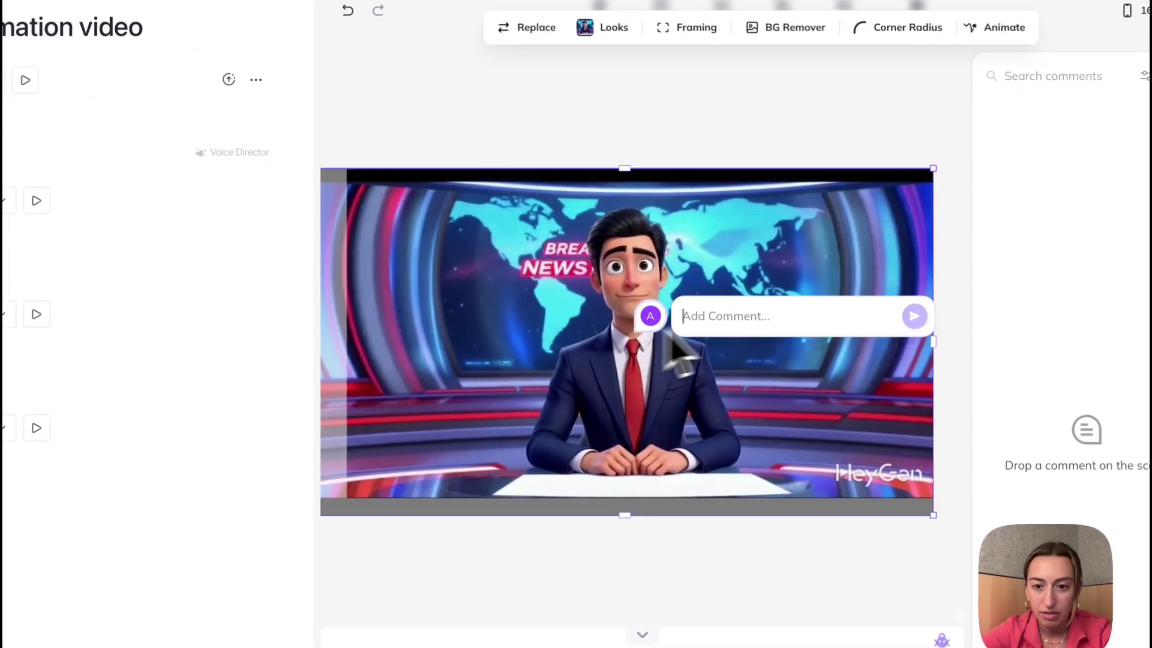
text(Hey Should we switch this avatar?)
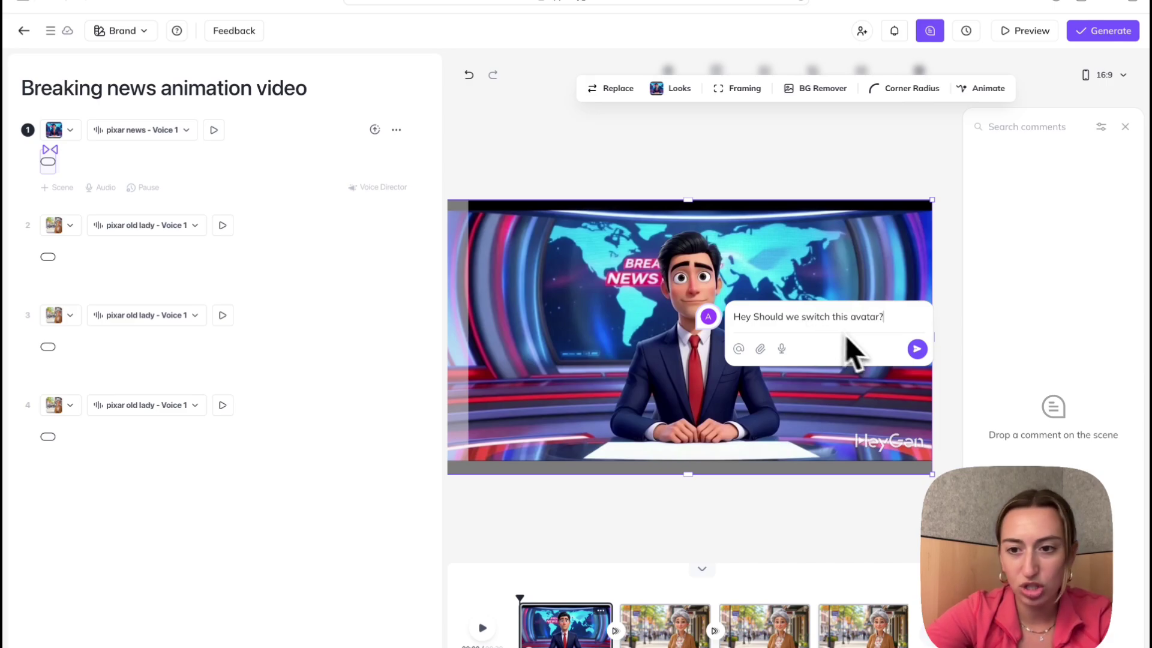
click(916, 349)
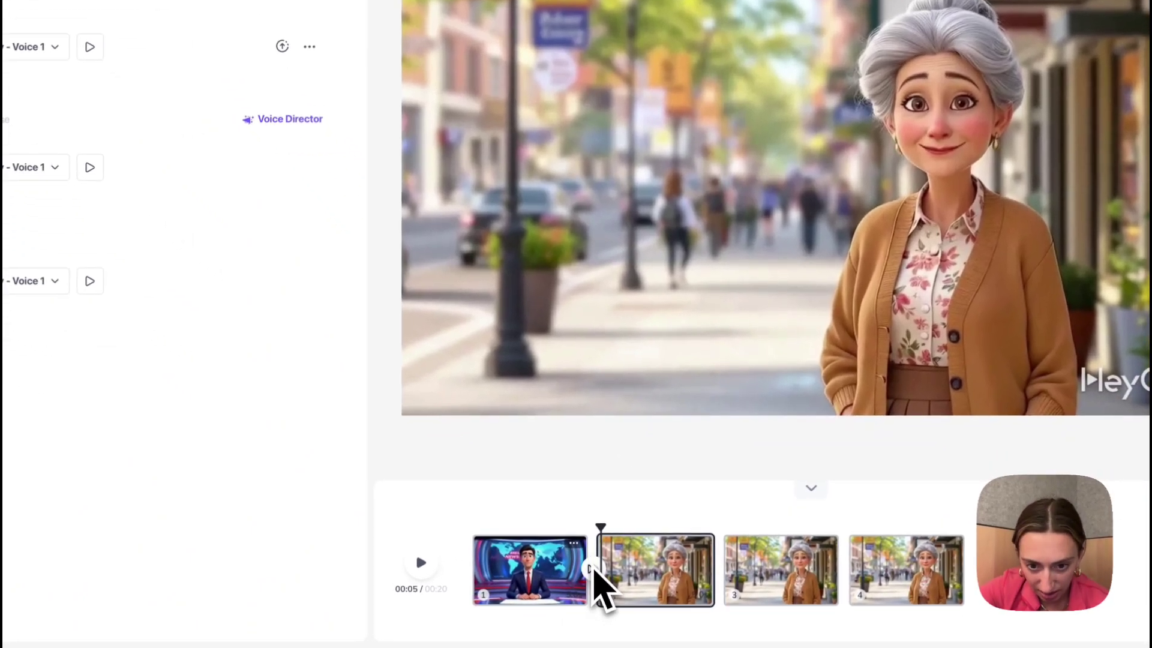
- Apply a Fade transition of 0.8 seconds to all scenes, extending the video to 22 seconds
click(592, 570)
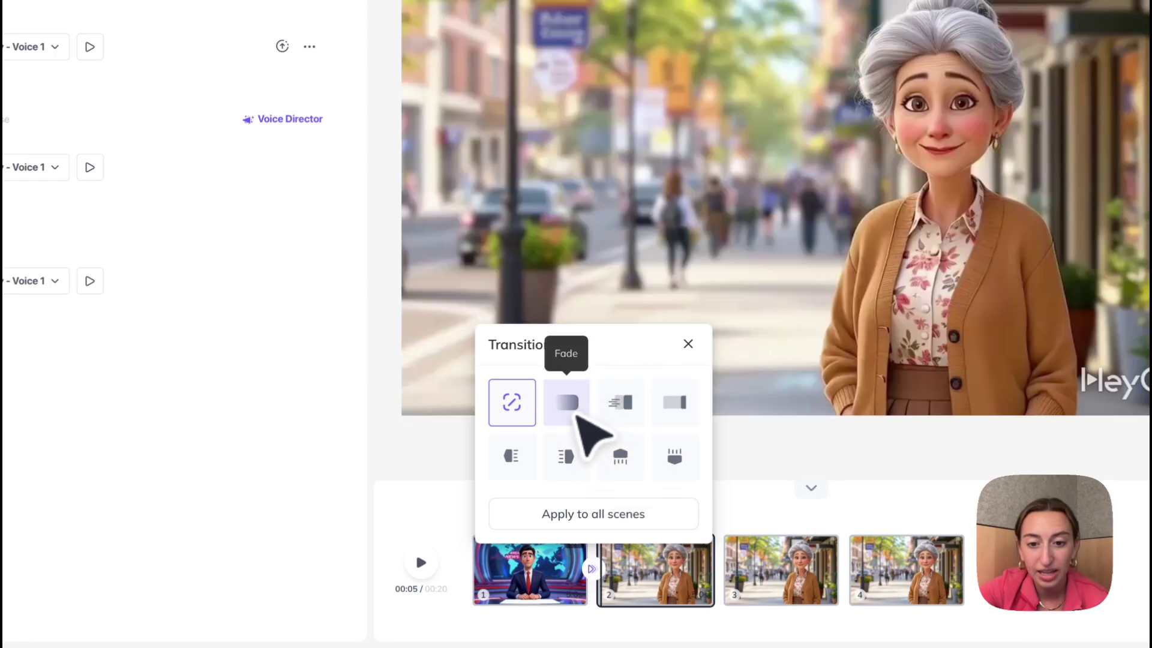
click(566, 402)
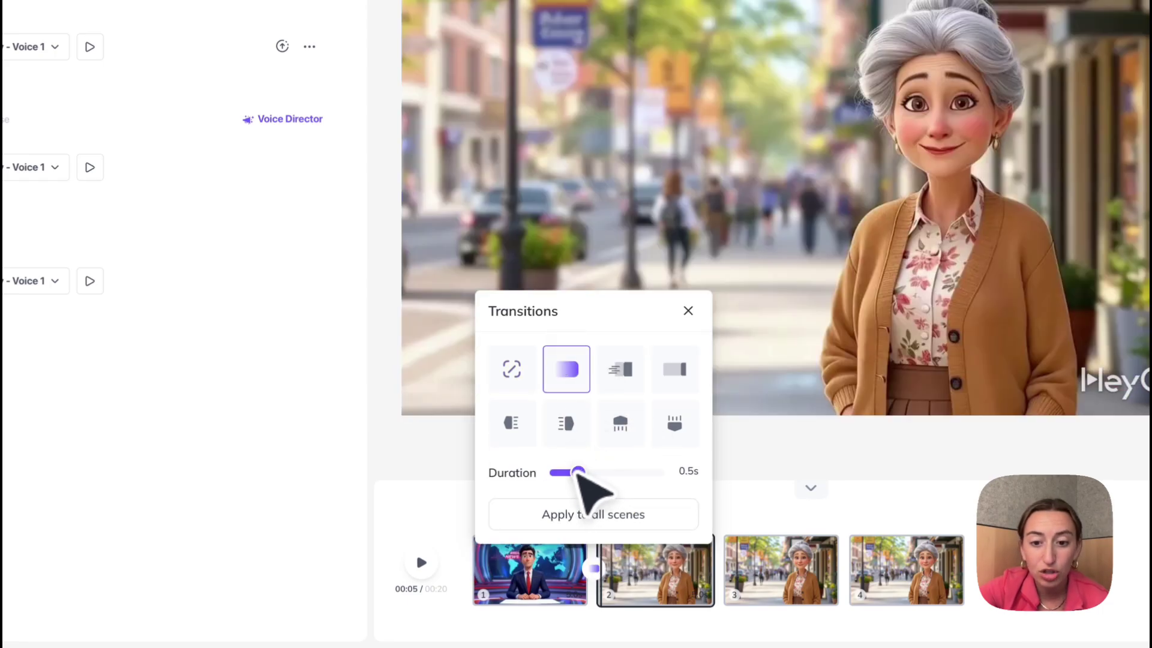
mouse_move(578, 473)
mouse_down()
mouse_move(616, 472)
mouse_move(595, 472)
mouse_up()
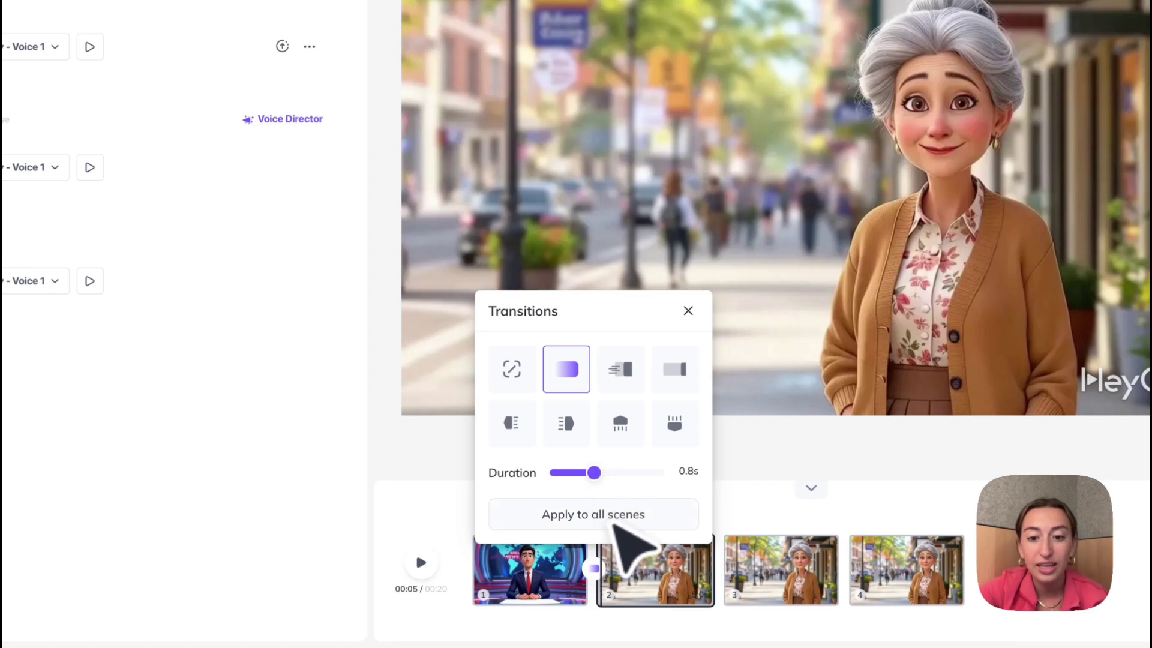
click(621, 522)
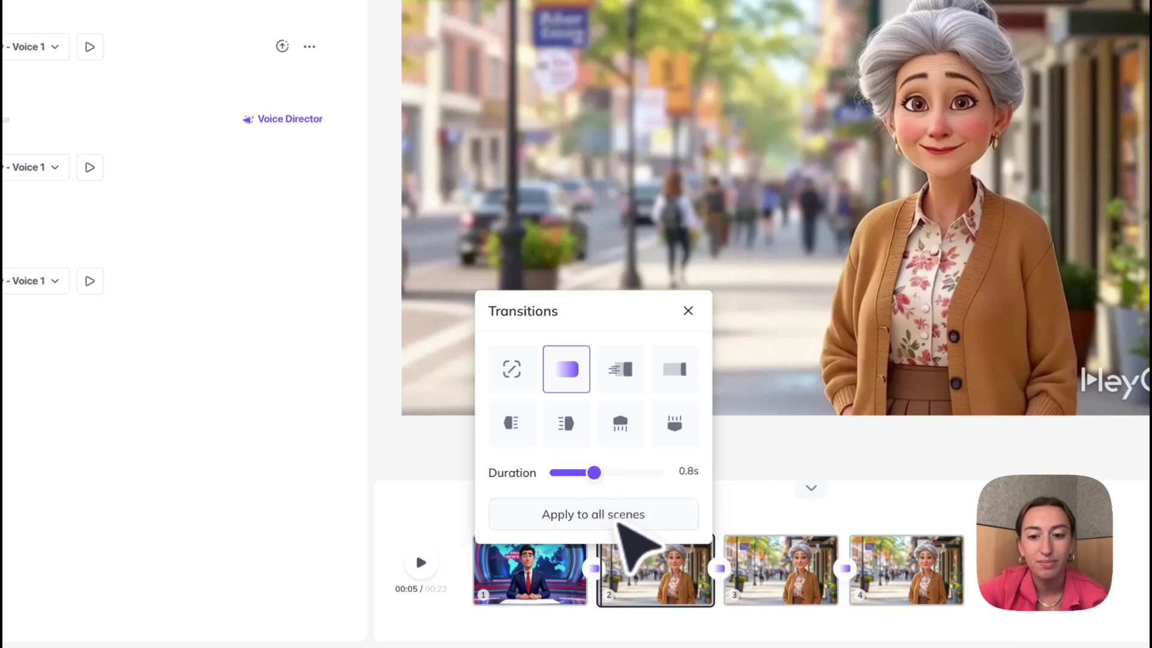